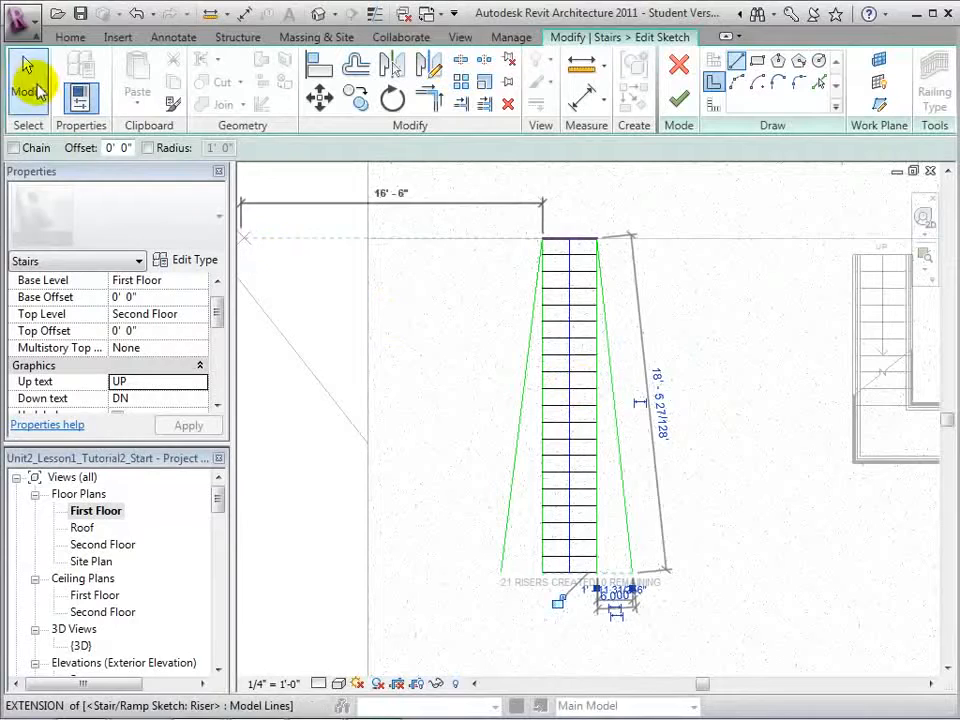
Step: Delete the two straight inner boundary lines, keeping the tapered ones as the stair's sides, and finish the sketch
{"action": "left_click", "coordinate": [27, 85]}
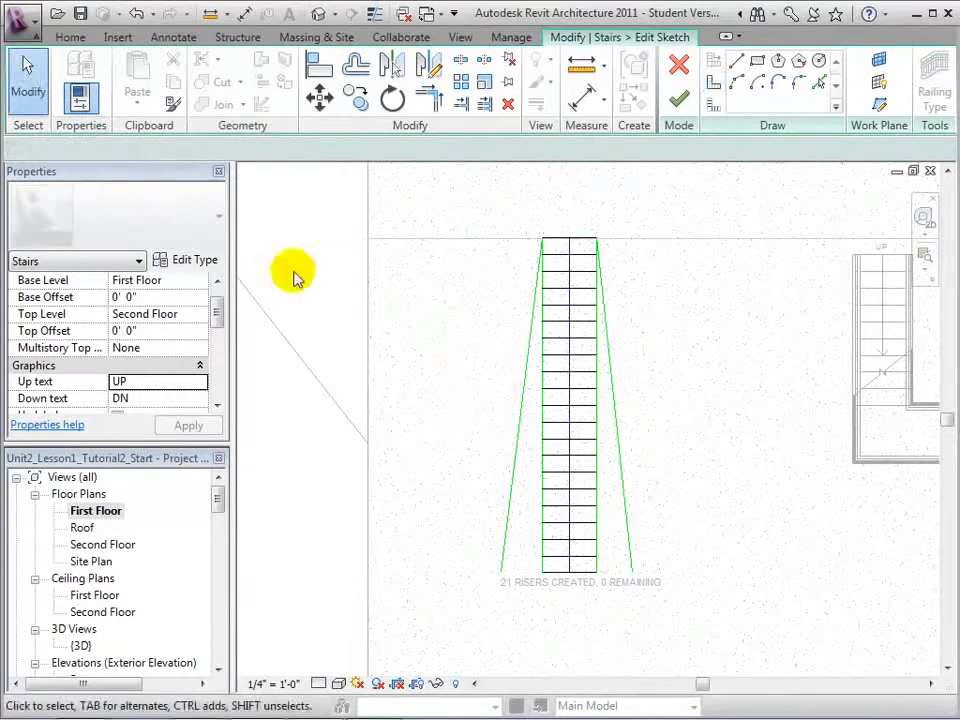
{"action": "left_click", "coordinate": [540, 366]}
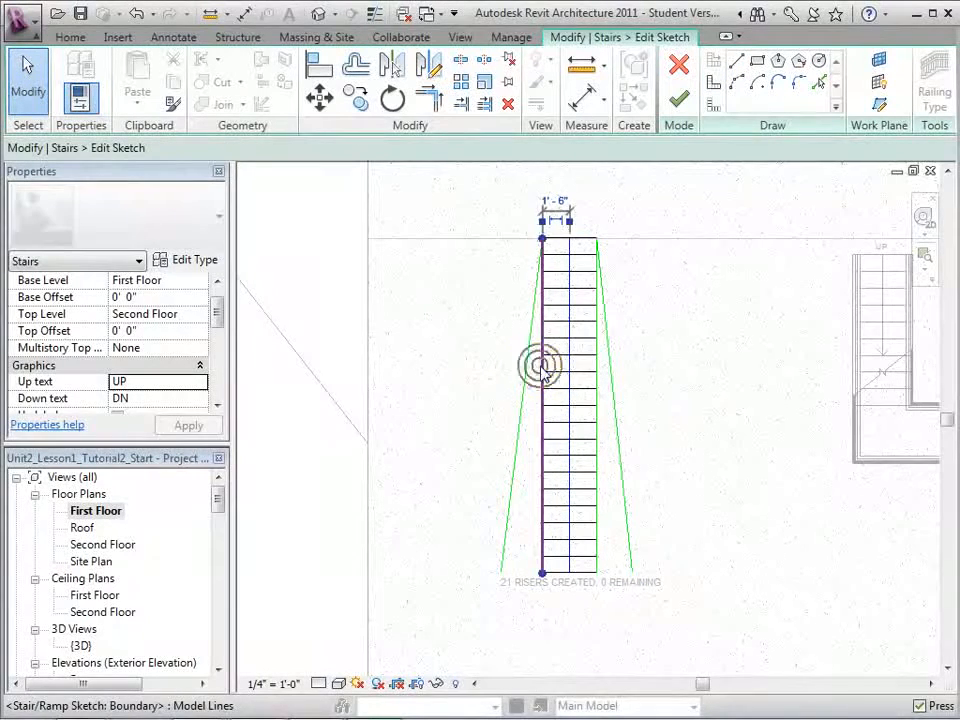
{"action": "left_click", "coordinate": [596, 369]}
{"action": "key", "text": "Delete"}
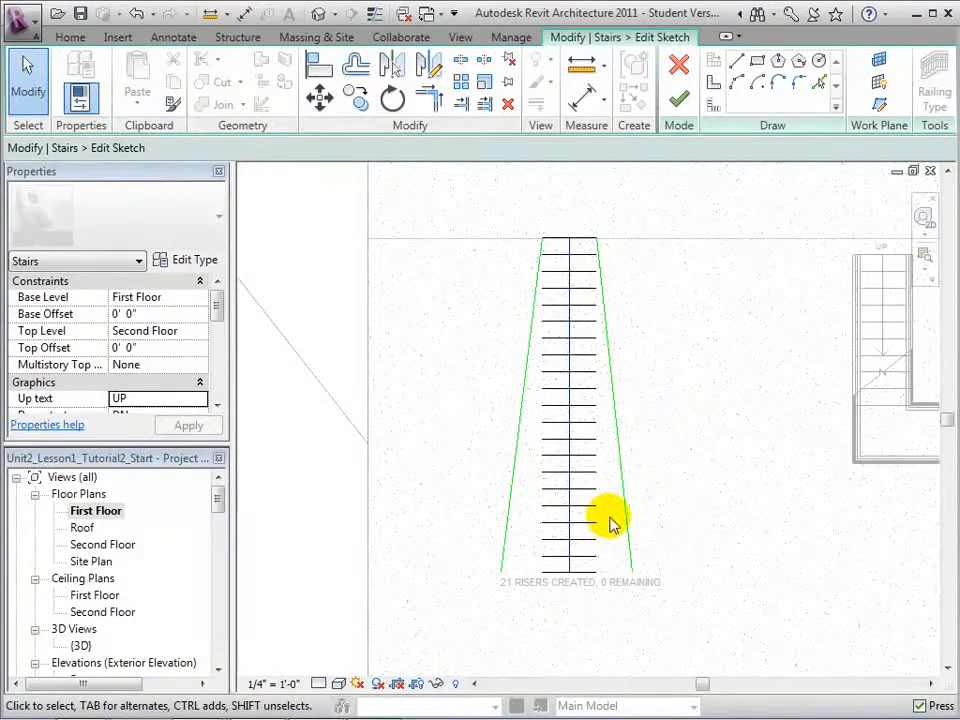
{"action": "left_click", "coordinate": [680, 108]}
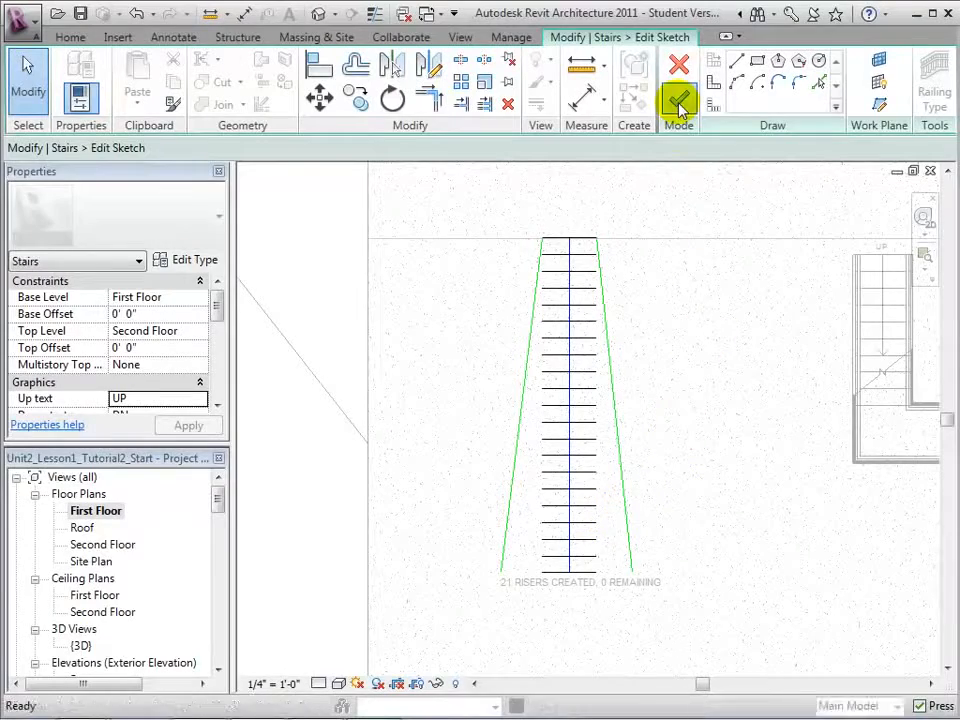
Step: Flip the tapered stair's up direction so it climbs from its wide end, and show it in 3D
{"action": "left_click", "coordinate": [600, 482]}
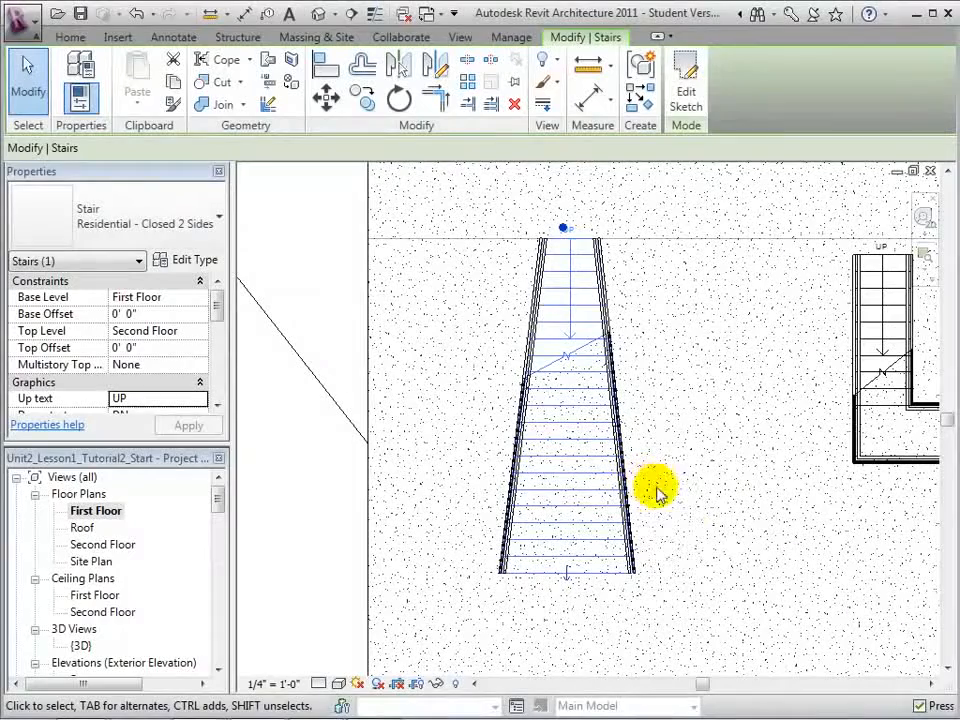
{"action": "left_click", "coordinate": [565, 576]}
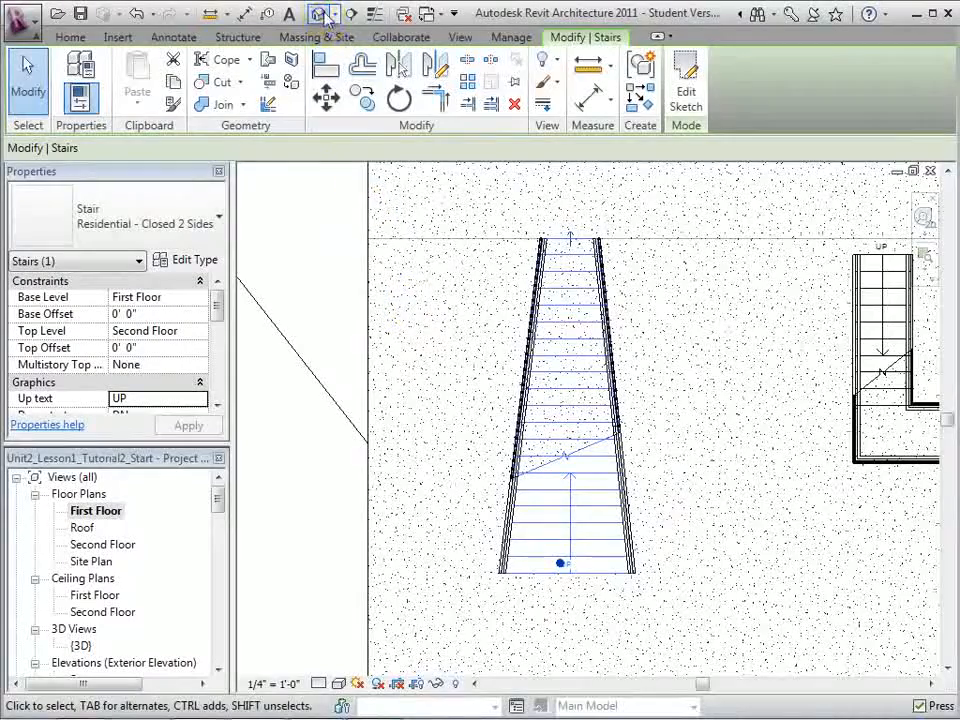
{"action": "left_click", "coordinate": [320, 14]}
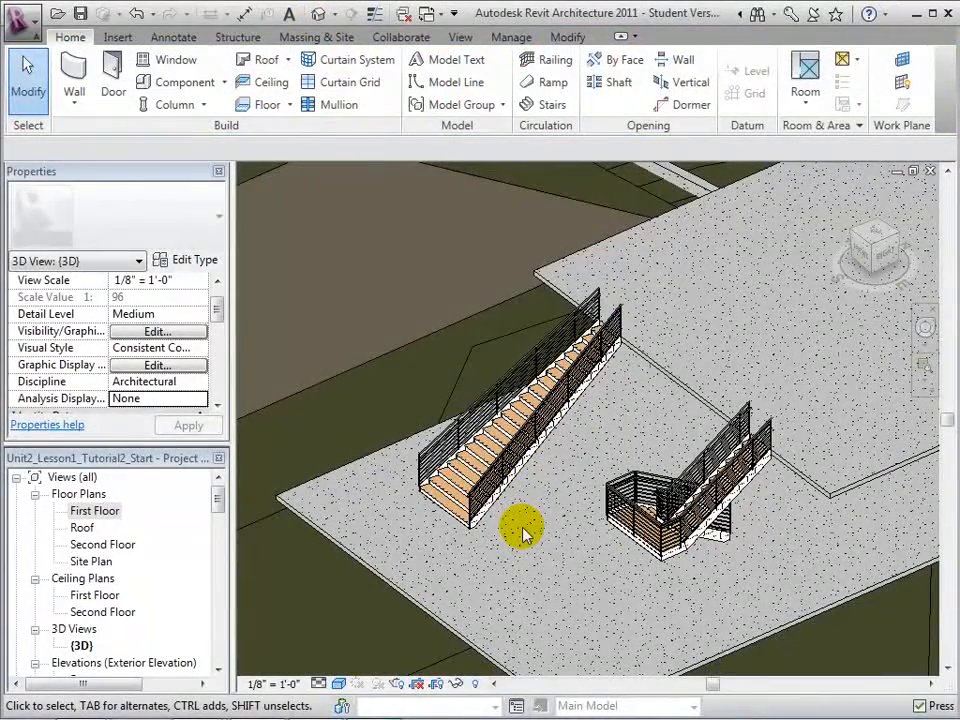
Step: On the First Floor plan, edit the U-shaped stair's sketch and add a semicircular boundary arc of about 3' 10 1/2" radius across the landing's outer edge
{"action": "double_click", "coordinate": [97, 512]}
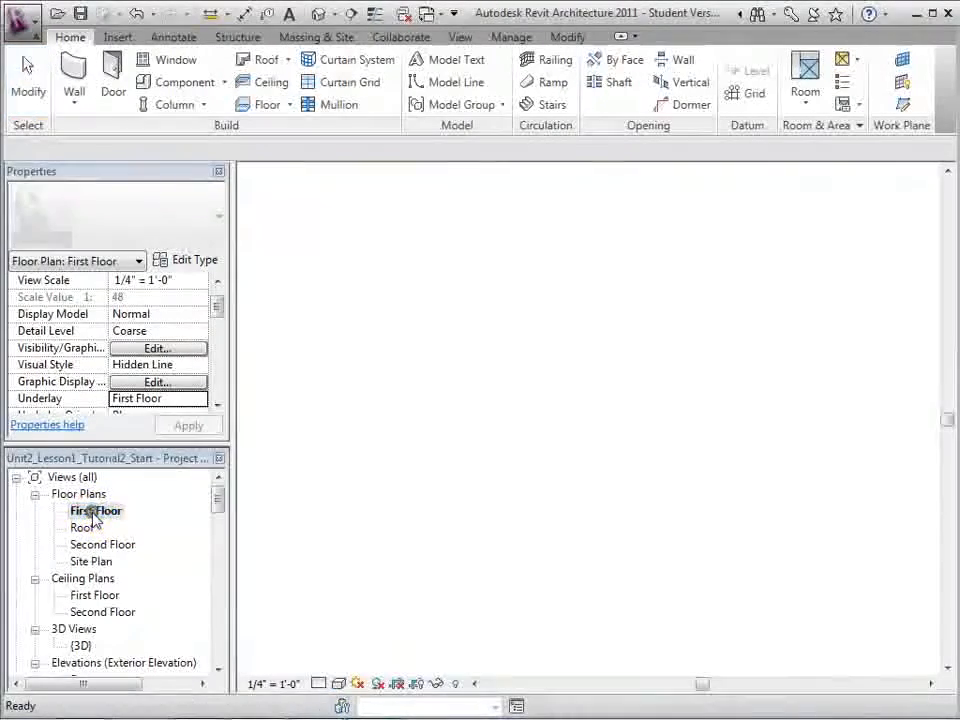
{"action": "middle_click_drag", "start_coordinate": [771, 518], "coordinate": [555, 528]}
{"action": "left_click", "coordinate": [722, 360]}
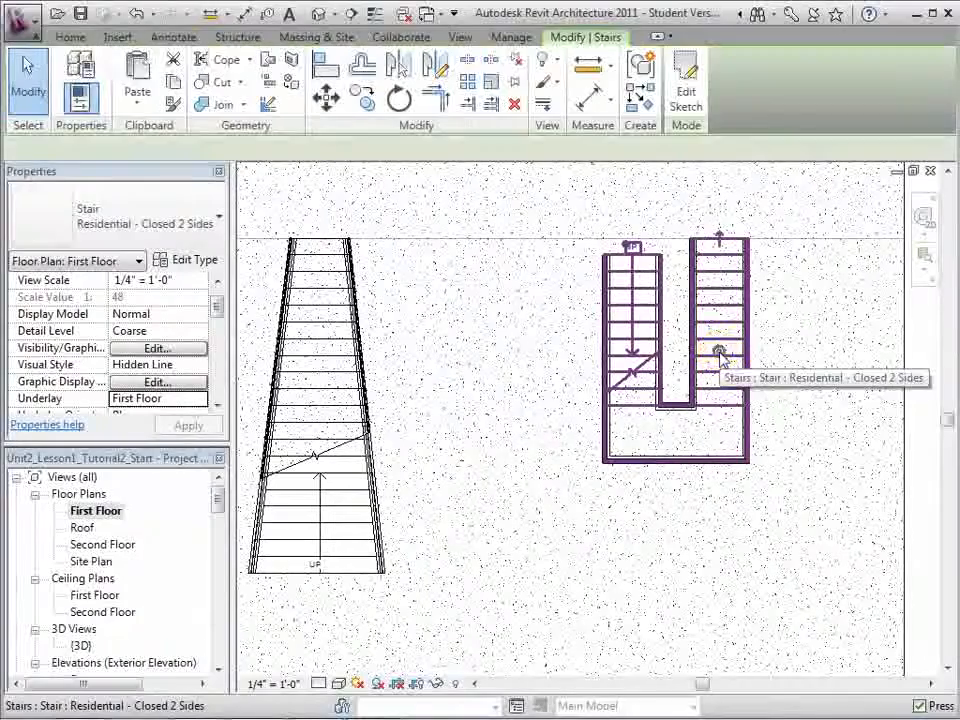
{"action": "left_click", "coordinate": [690, 93]}
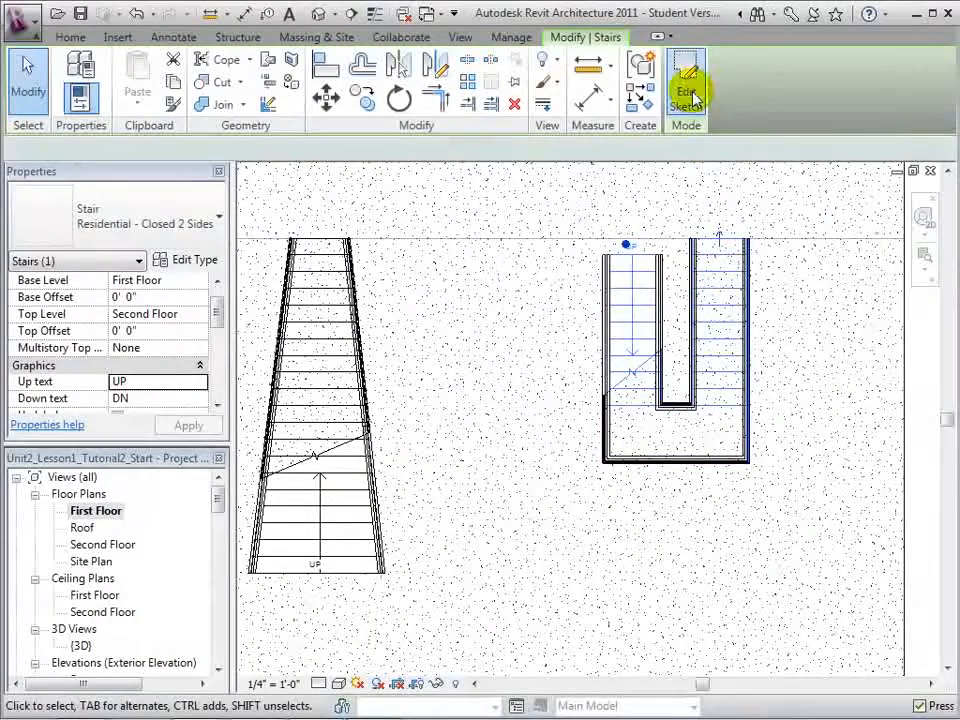
{"action": "left_click", "coordinate": [714, 86]}
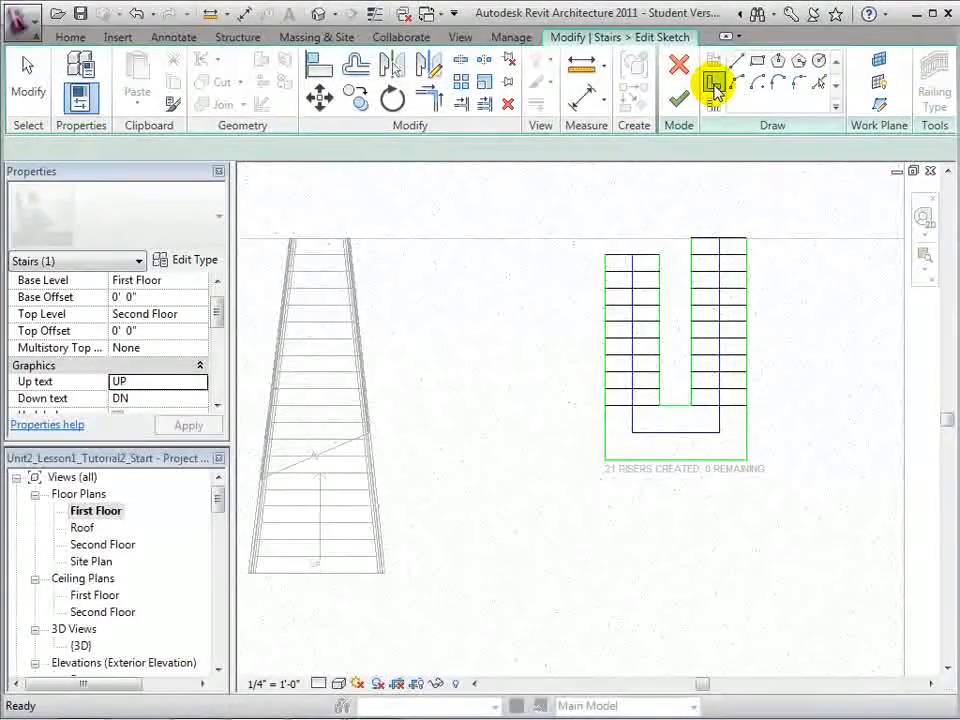
{"action": "left_click", "coordinate": [736, 84]}
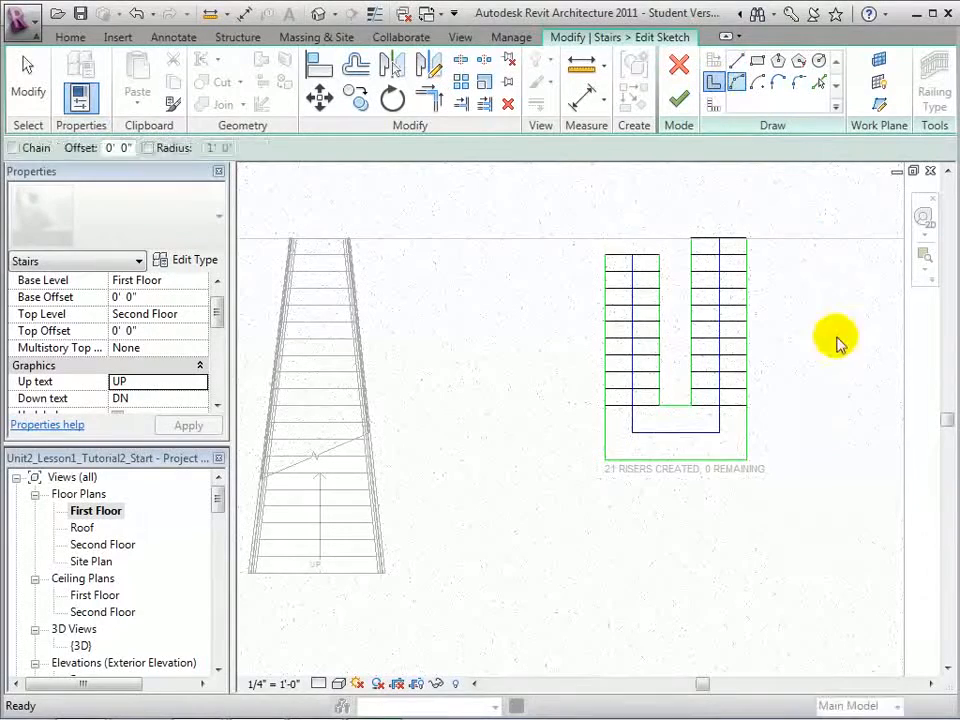
{"action": "left_click", "coordinate": [605, 460]}
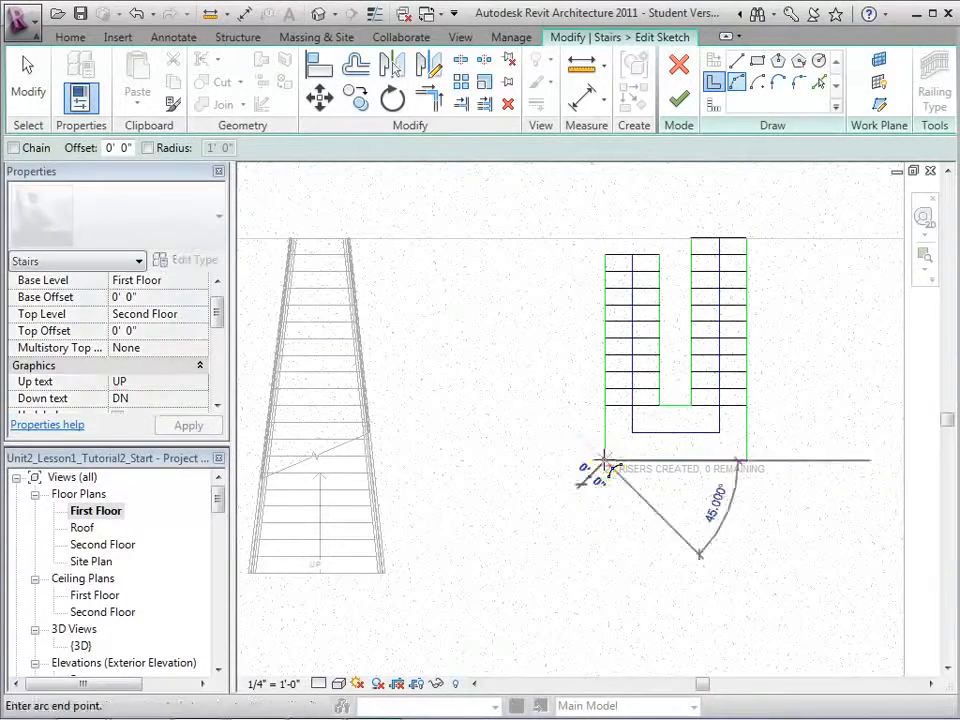
{"action": "left_click", "coordinate": [745, 460]}
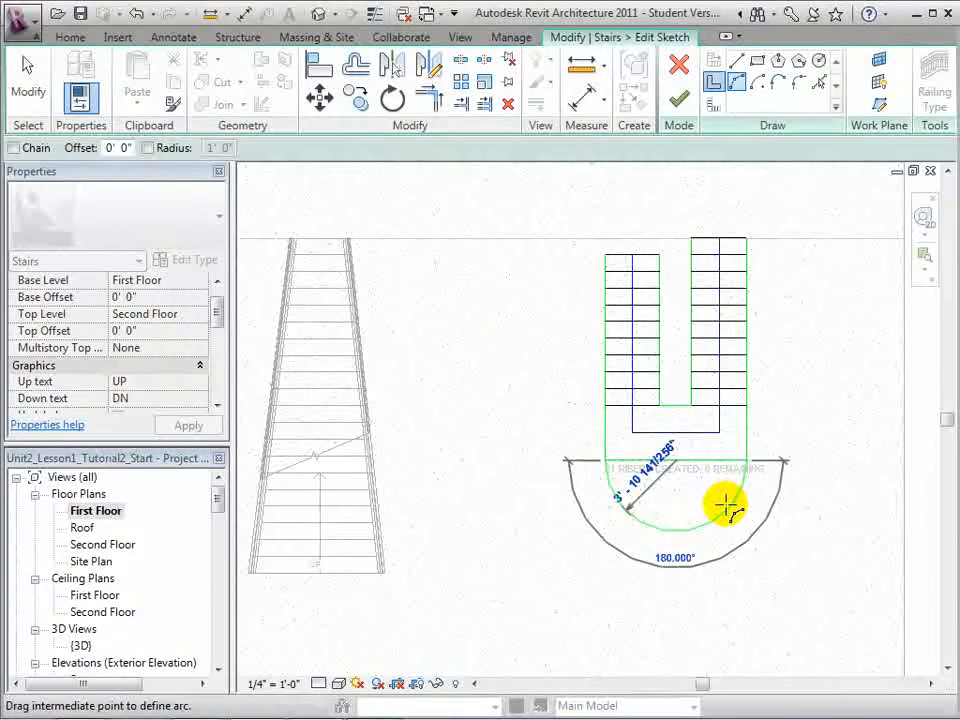
{"action": "left_click", "coordinate": [728, 562]}
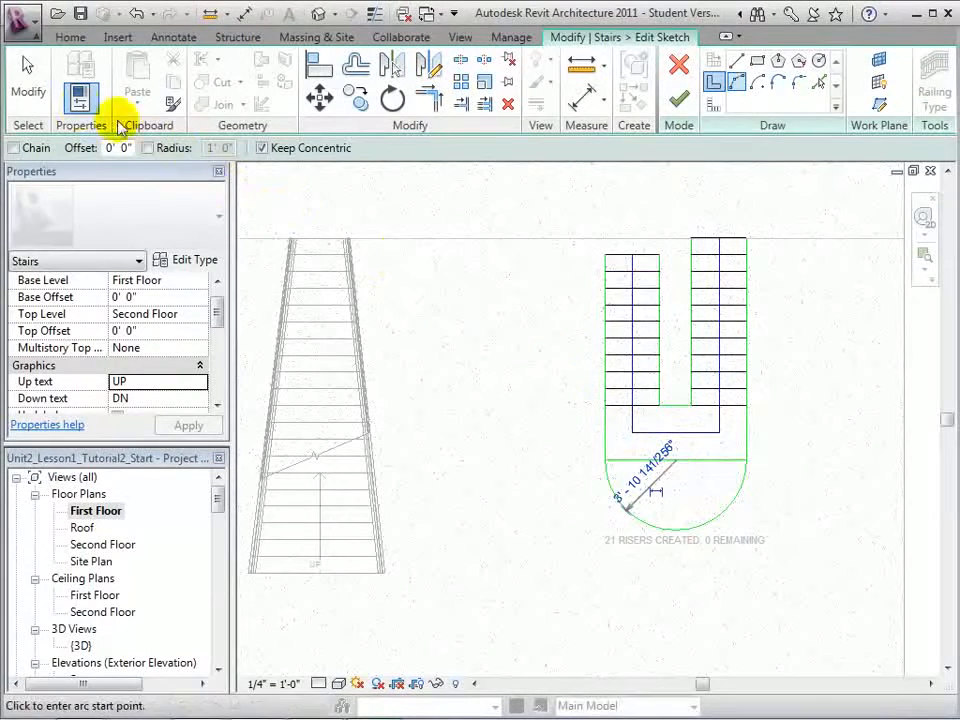
Step: Delete the landing's straight outer boundary line, finish the U-shaped stair's sketch and show it in 3D
{"action": "left_click", "coordinate": [27, 82]}
{"action": "left_click", "coordinate": [630, 466]}
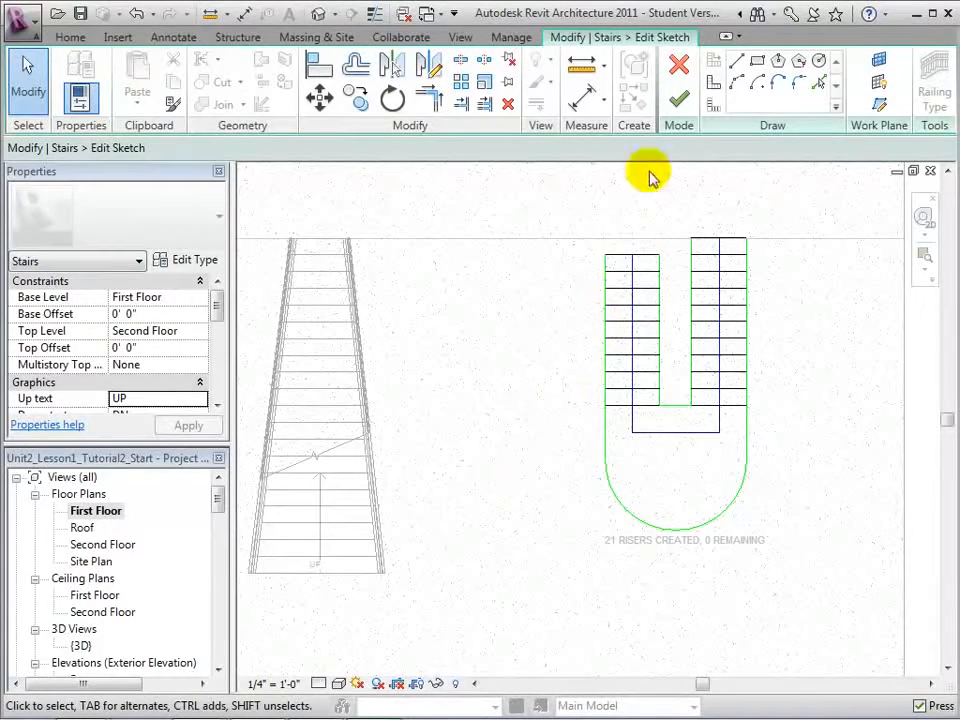
{"action": "left_click", "coordinate": [677, 100]}
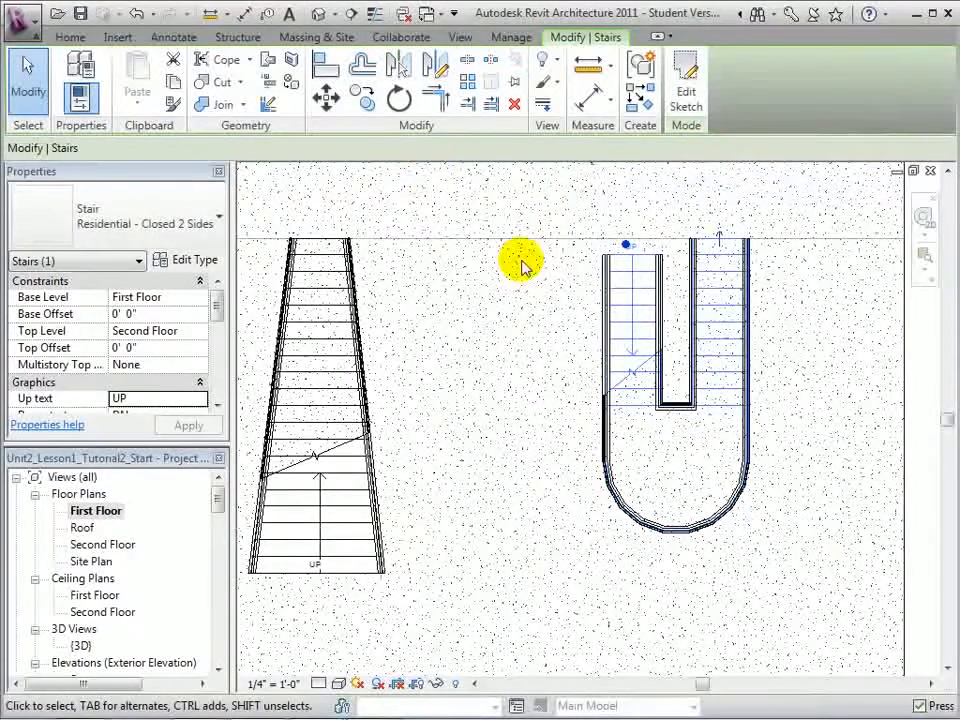
{"action": "left_click", "coordinate": [318, 13]}
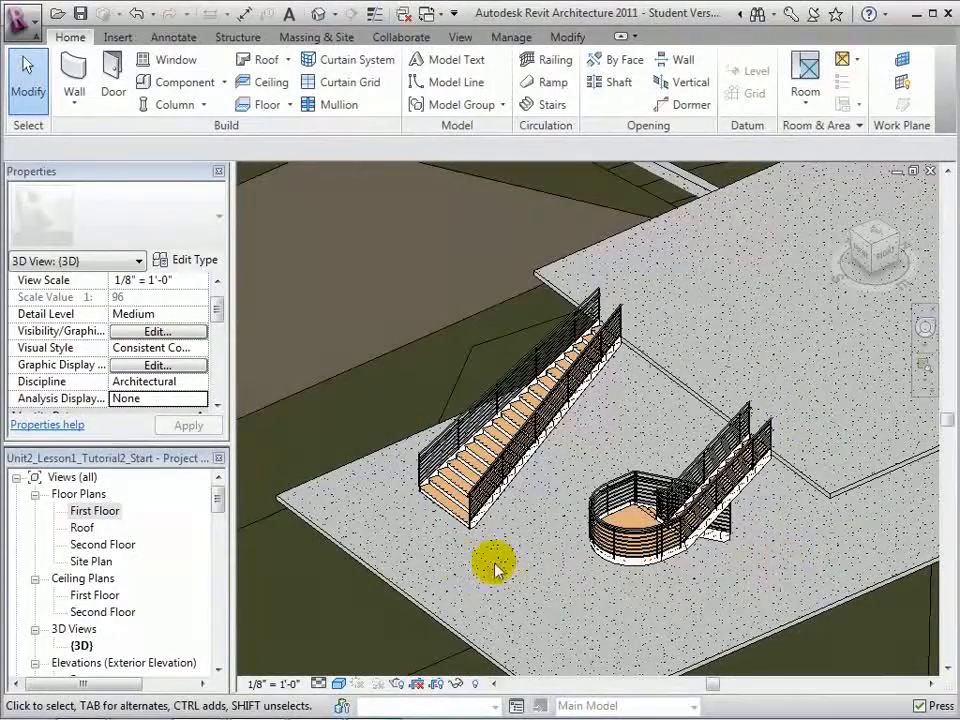
Step: On the First Floor plan, edit the tapered stair's sketch and draw a semicircular riser of about 3' 7" radius between the wide end's corners
{"action": "double_click", "coordinate": [107, 510]}
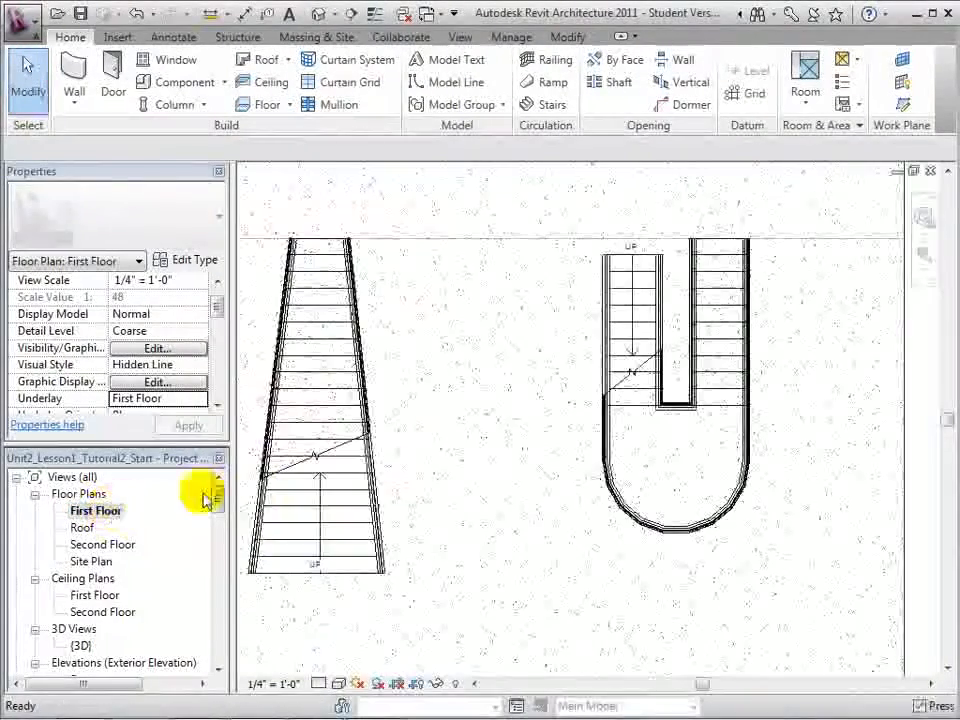
{"action": "middle_click_drag", "start_coordinate": [435, 396], "coordinate": [677, 396]}
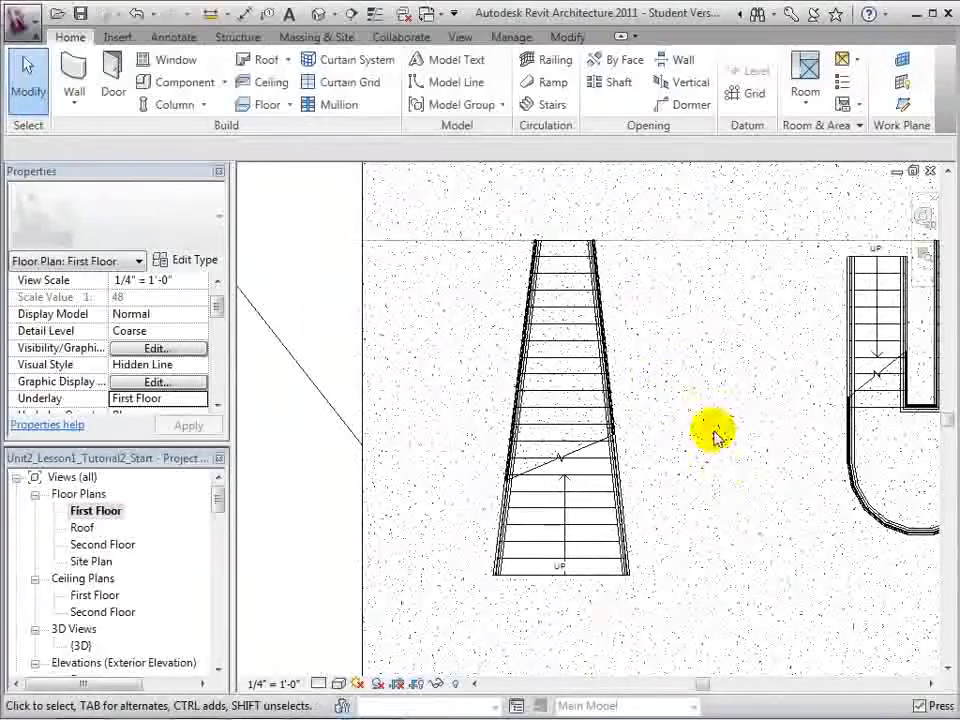
{"action": "left_click", "coordinate": [592, 532]}
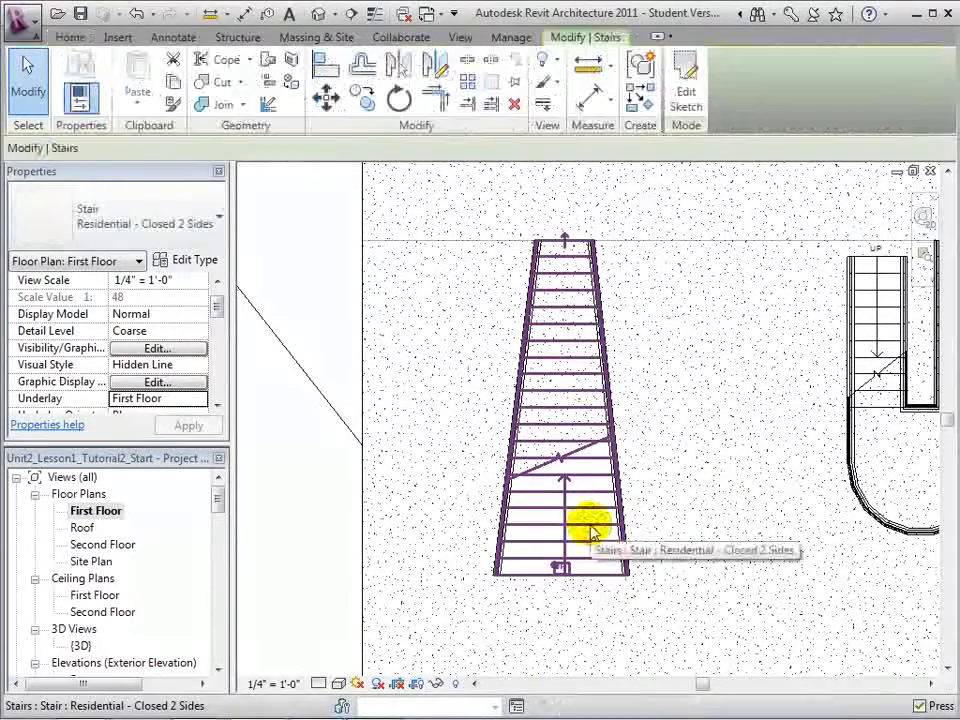
{"action": "left_click", "coordinate": [688, 95]}
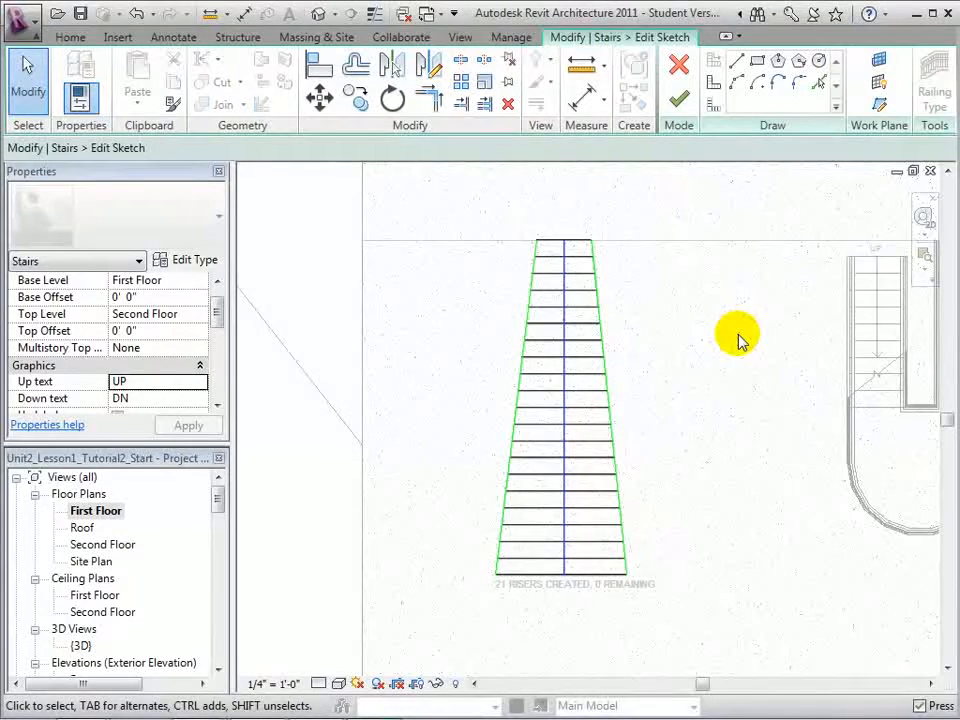
{"action": "left_click", "coordinate": [713, 106]}
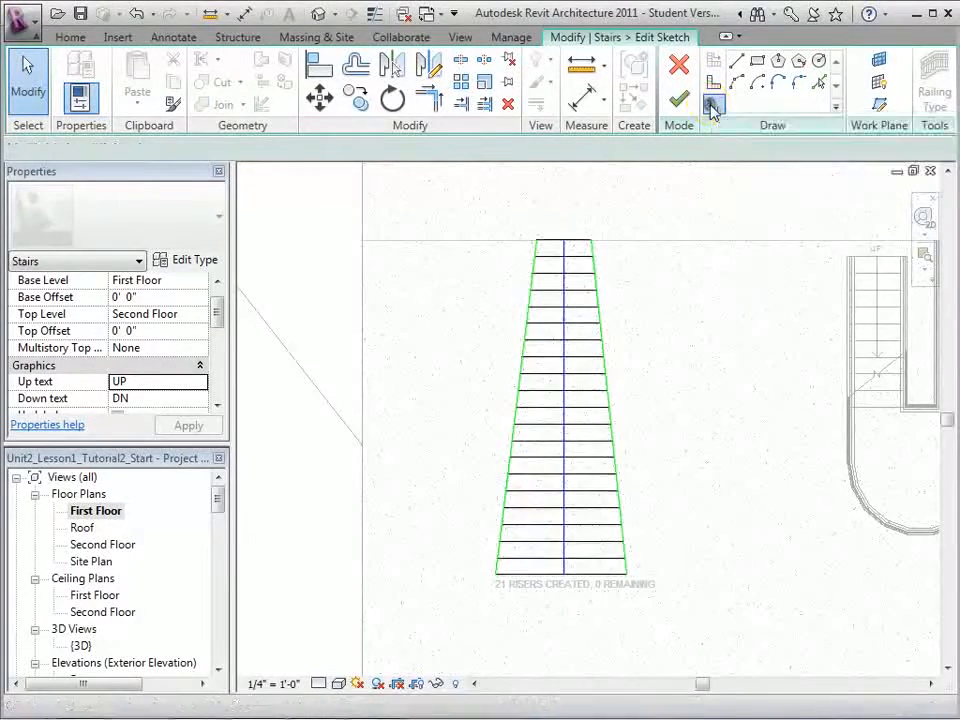
{"action": "left_click", "coordinate": [735, 81]}
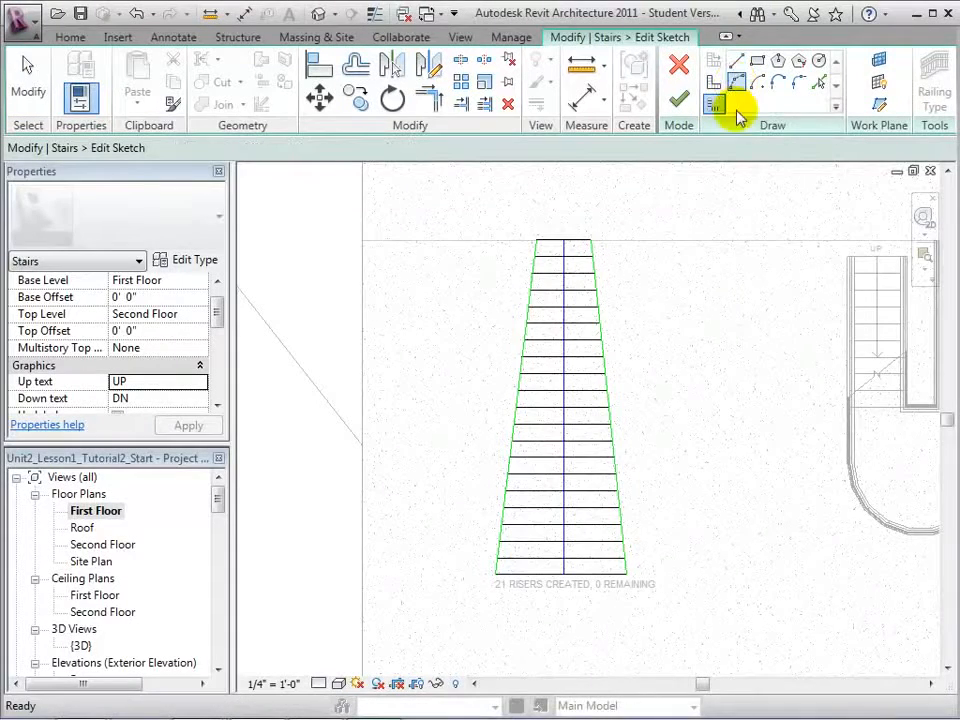
{"action": "left_click", "coordinate": [495, 575]}
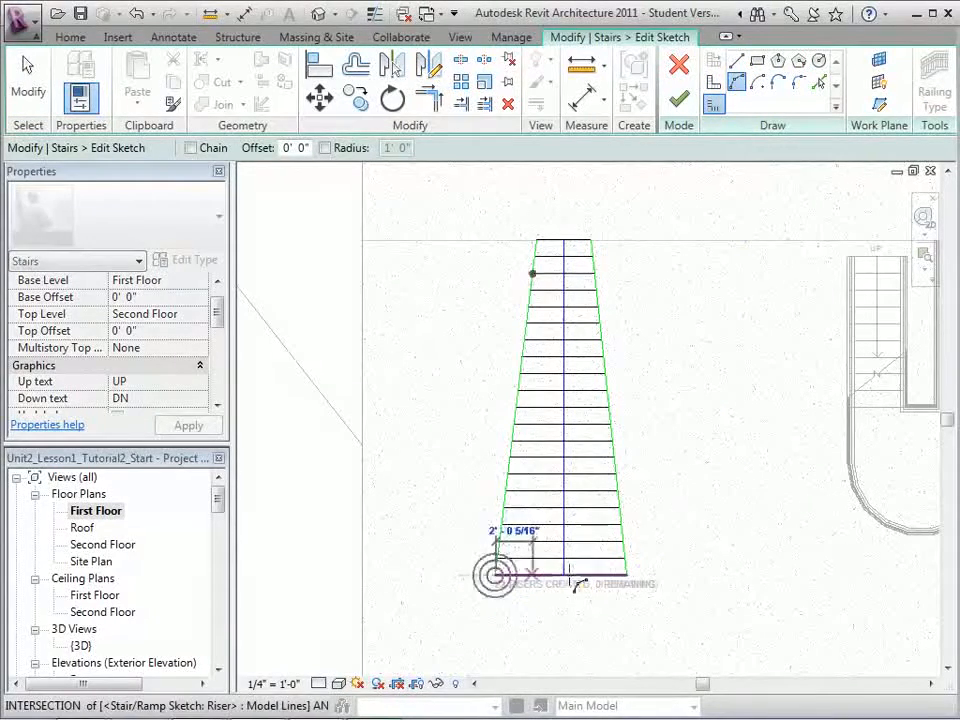
{"action": "left_click", "coordinate": [625, 575]}
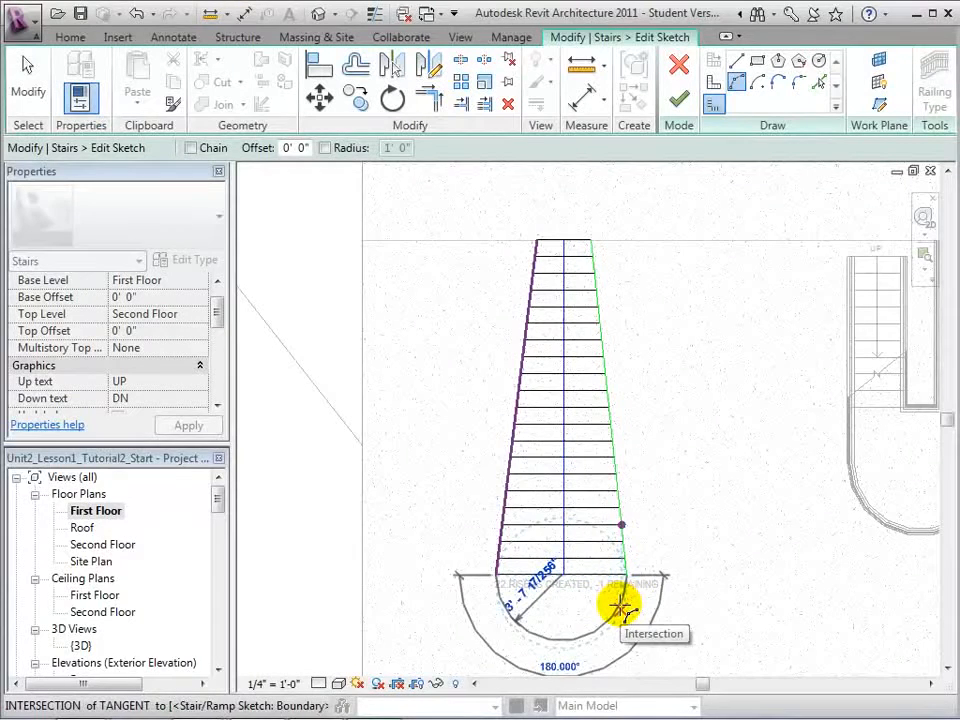
{"action": "left_click", "coordinate": [621, 606]}
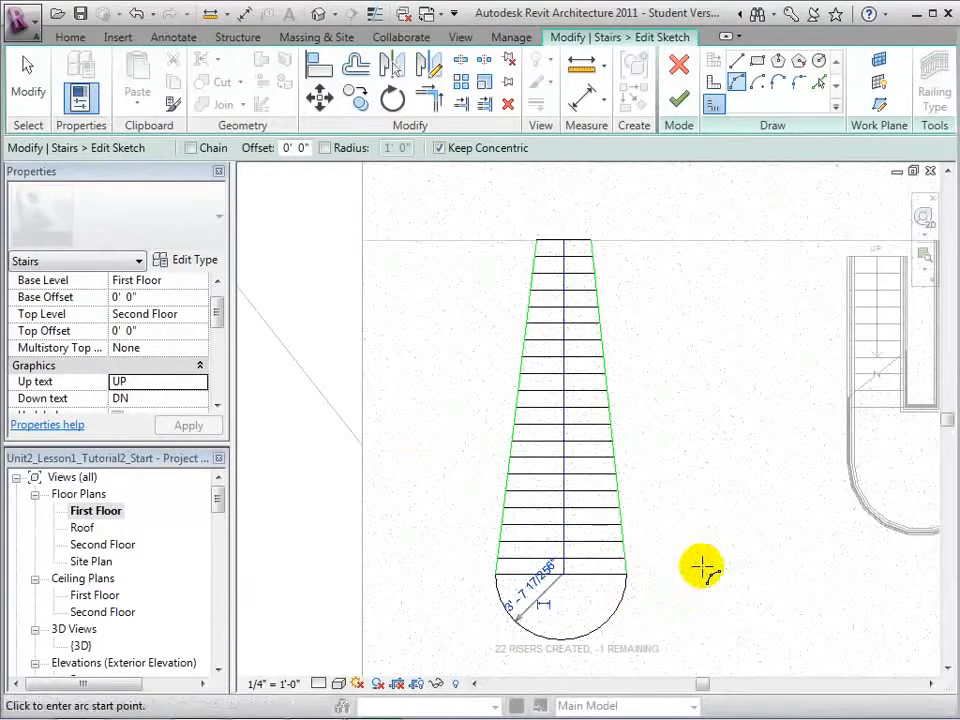
Step: Delete the straight riser at the stair's wide end that the semicircular riser replaces
{"action": "left_click", "coordinate": [29, 84]}
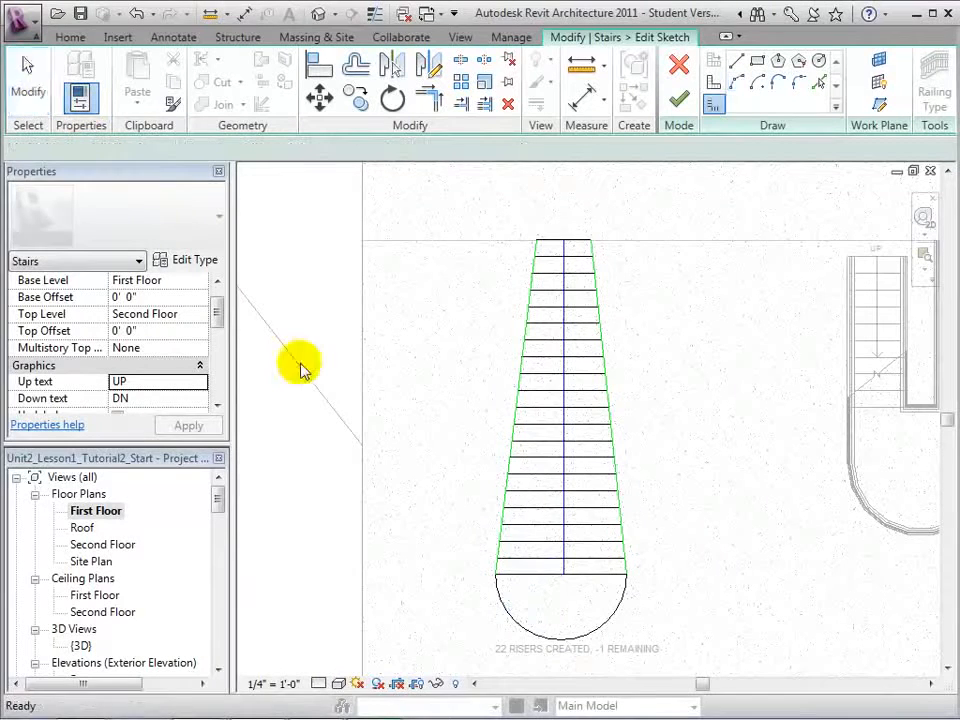
{"action": "left_click", "coordinate": [557, 572]}
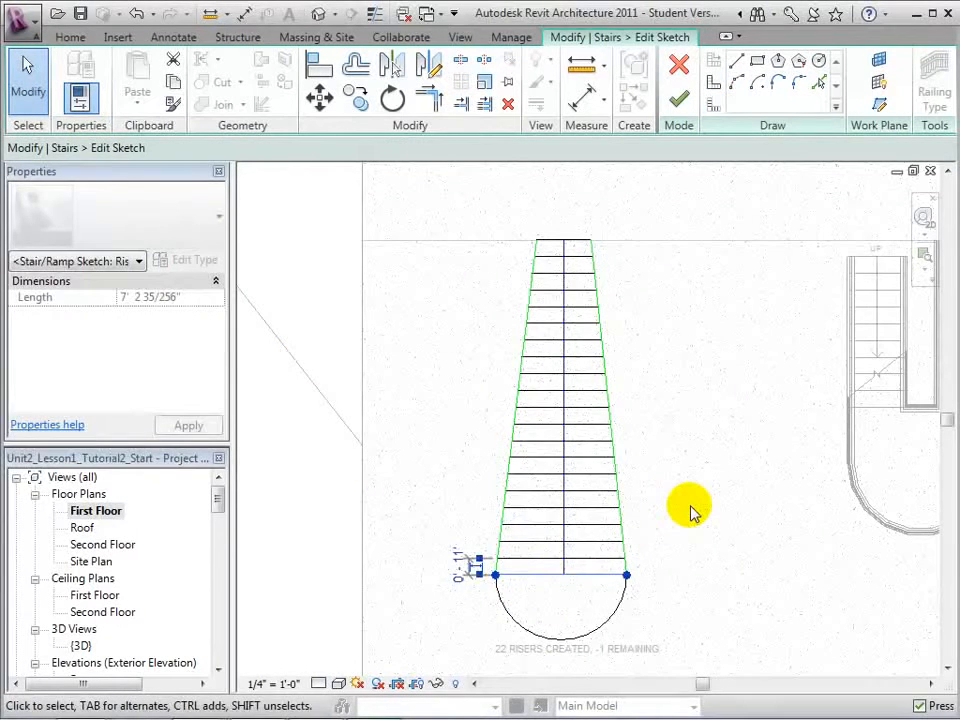
{"action": "key", "text": "Delete"}
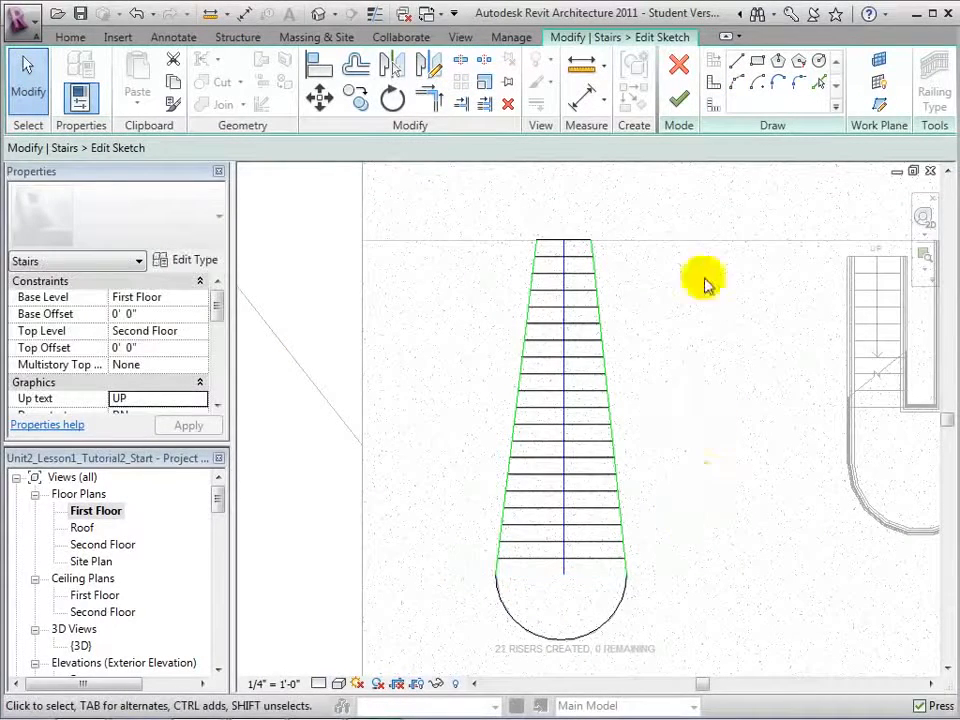
Step: Draw two progressively shallower arc risers for the next two steps and delete the straight risers they replace
{"action": "left_click", "coordinate": [712, 108]}
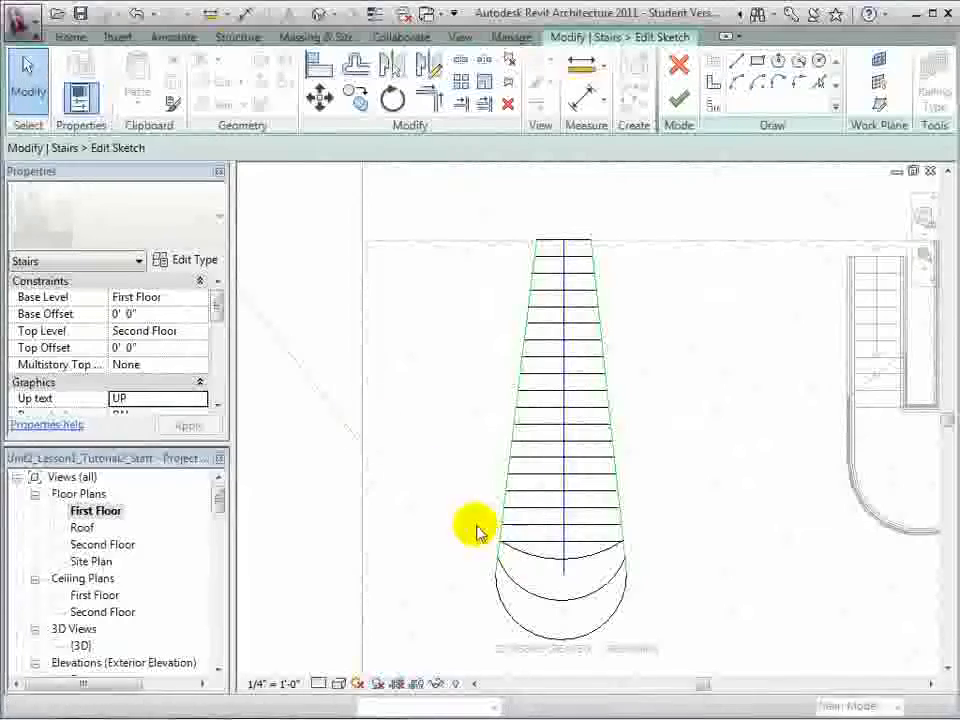
{"action": "left_click", "coordinate": [538, 545]}
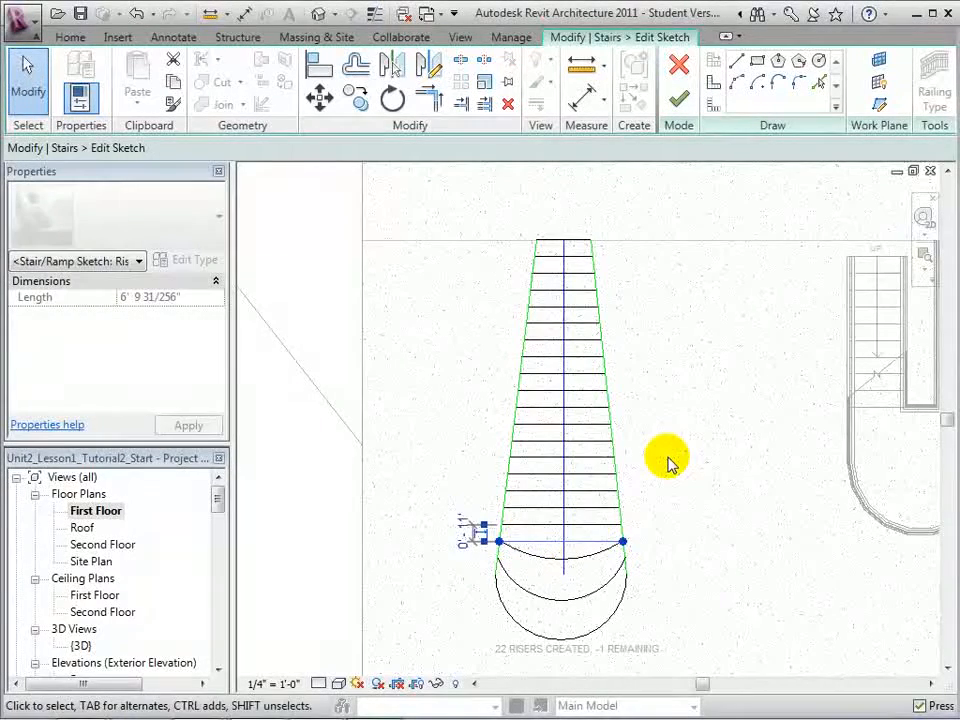
{"action": "key", "text": "Delete"}
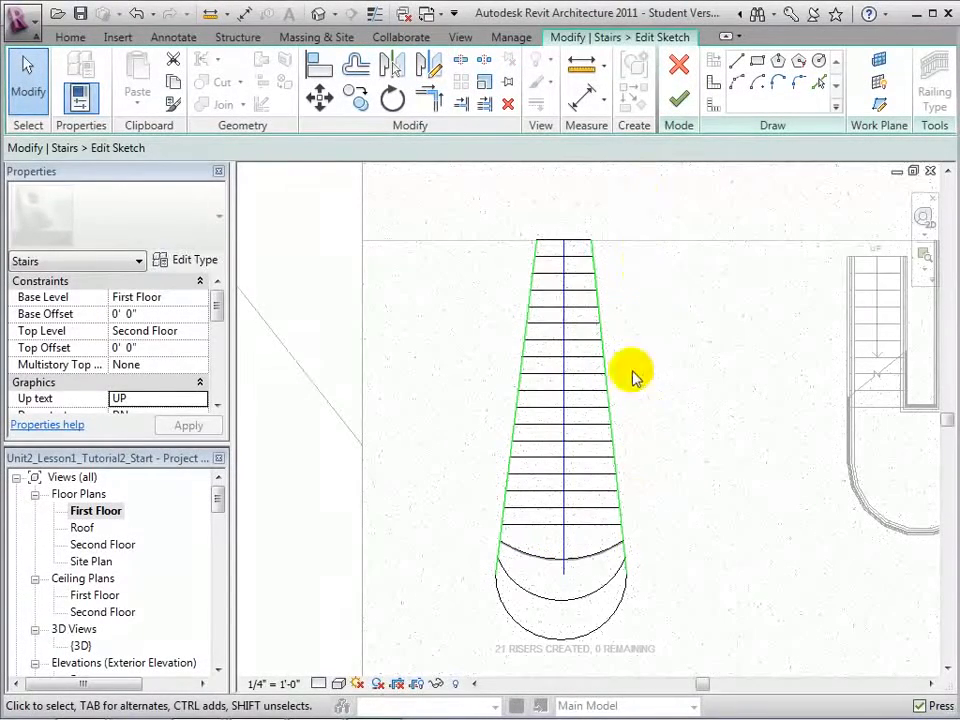
Step: Finish the tapered stair's sketch and show its curved bottom steps in 3D
{"action": "left_click", "coordinate": [678, 101]}
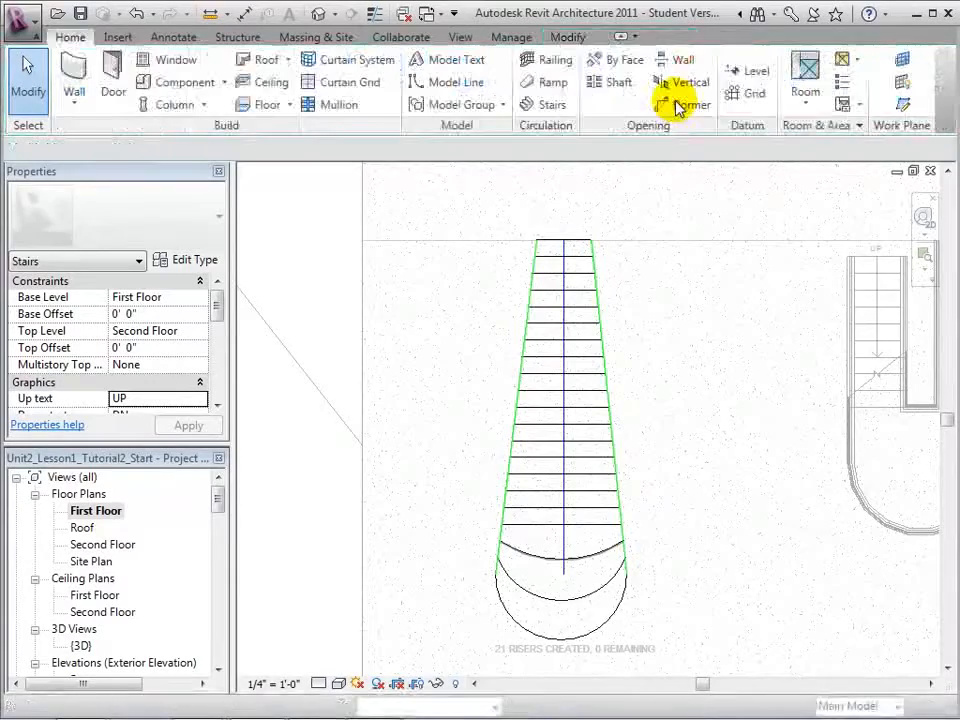
{"action": "left_click", "coordinate": [318, 14]}
{"action": "middle_click_drag", "start_coordinate": [500, 596], "coordinate": [604, 604]}
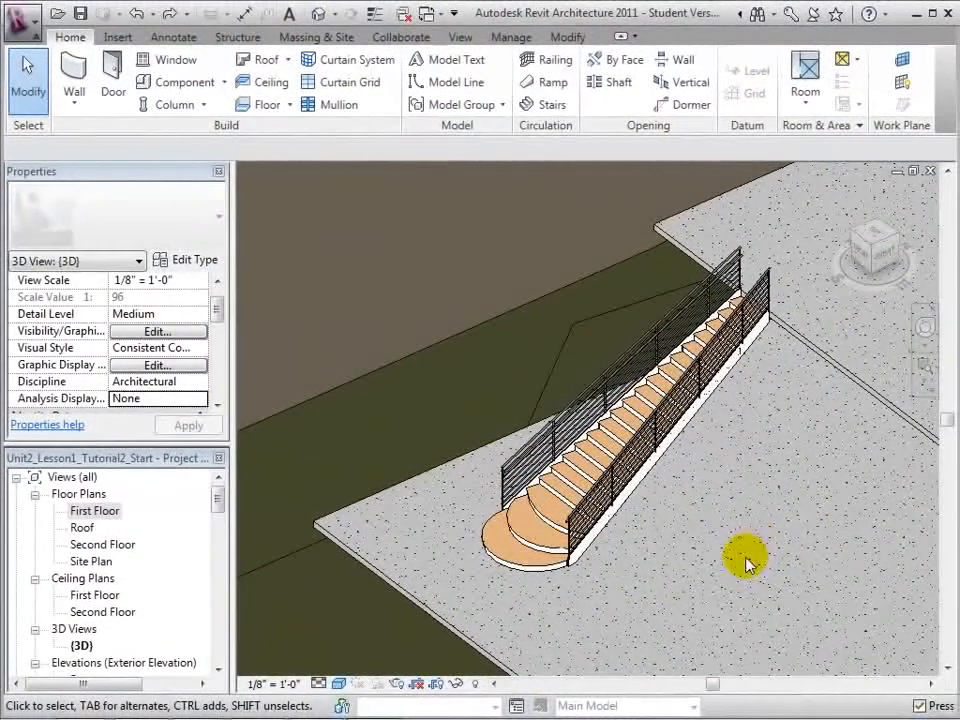
Step: Change the tapered stair's type to Residential - Open 2 Sides and deselect it to show the result in 3D
{"action": "left_click", "coordinate": [492, 560]}
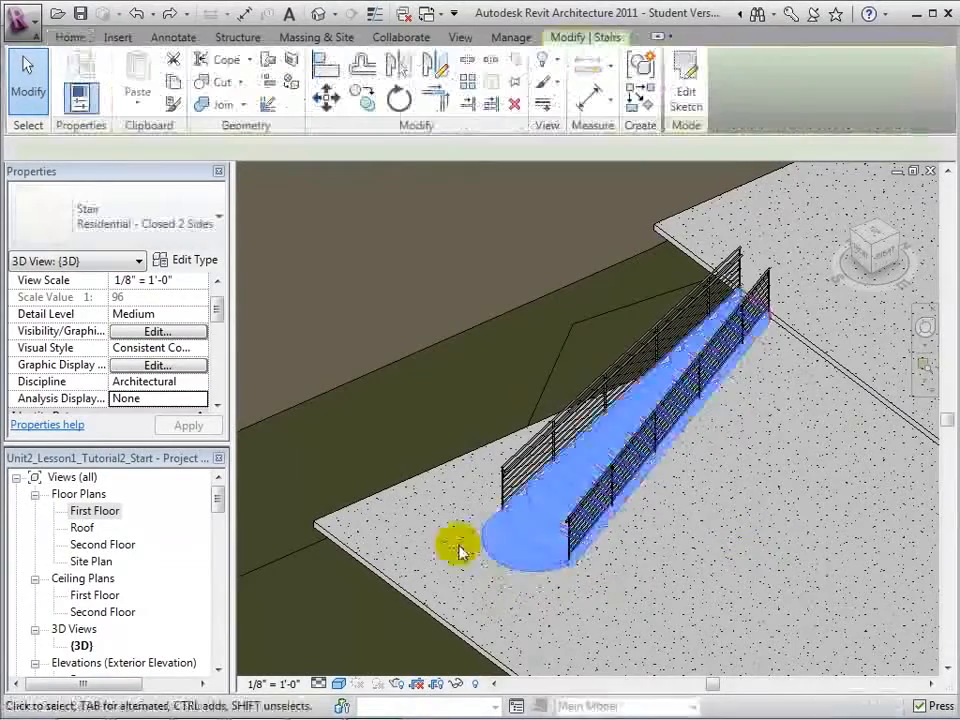
{"action": "left_click", "coordinate": [219, 217]}
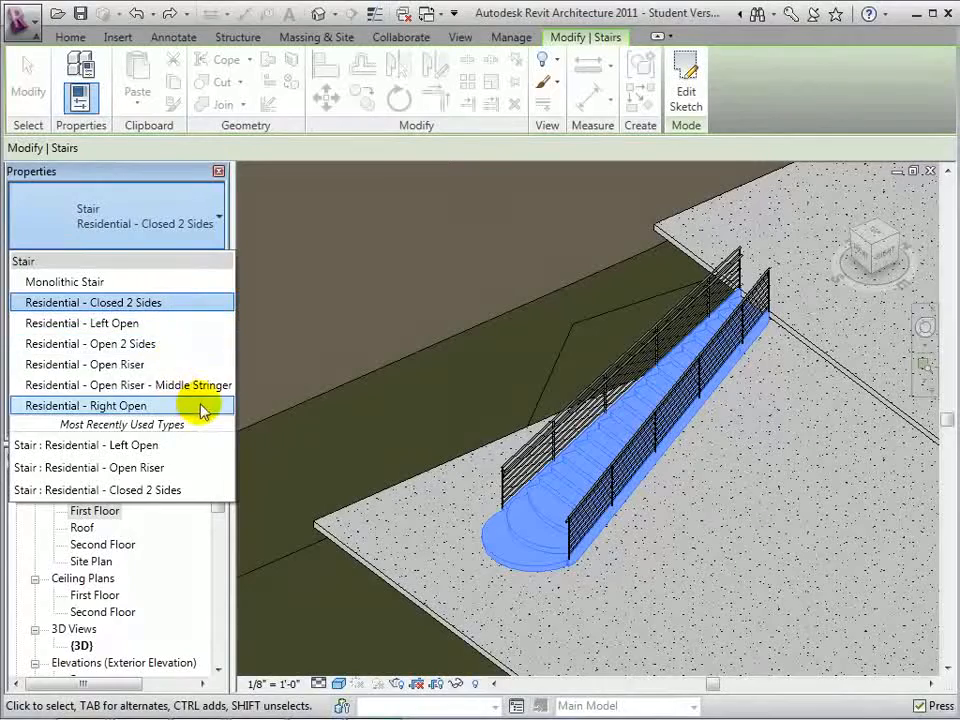
{"action": "left_click", "coordinate": [168, 350]}
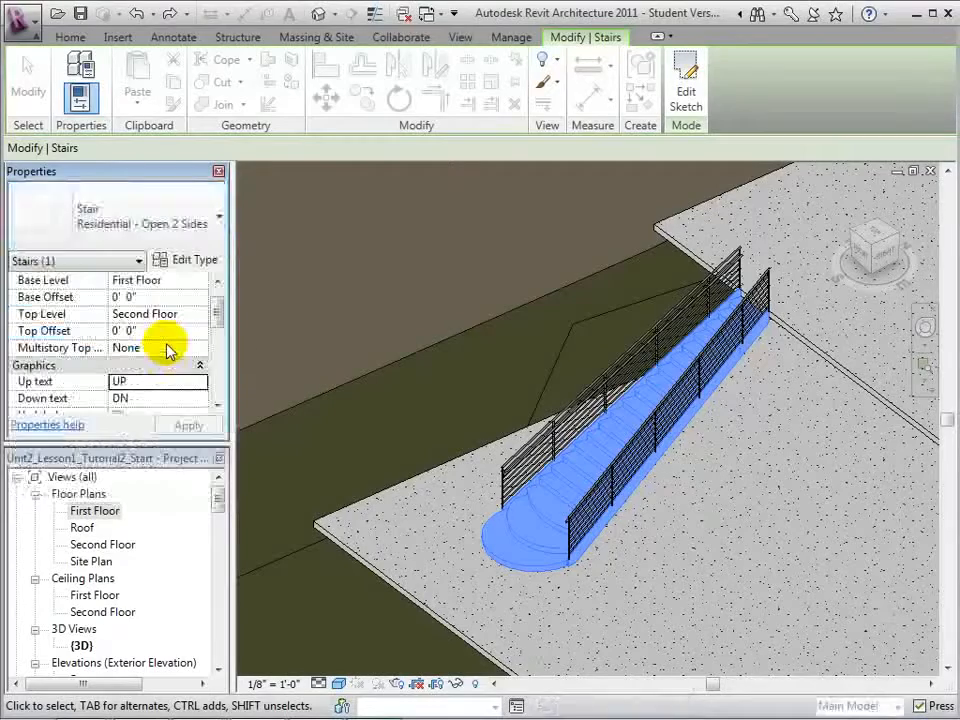
{"action": "key", "text": "Escape"}
{"action": "left_click", "coordinate": [418, 508]}
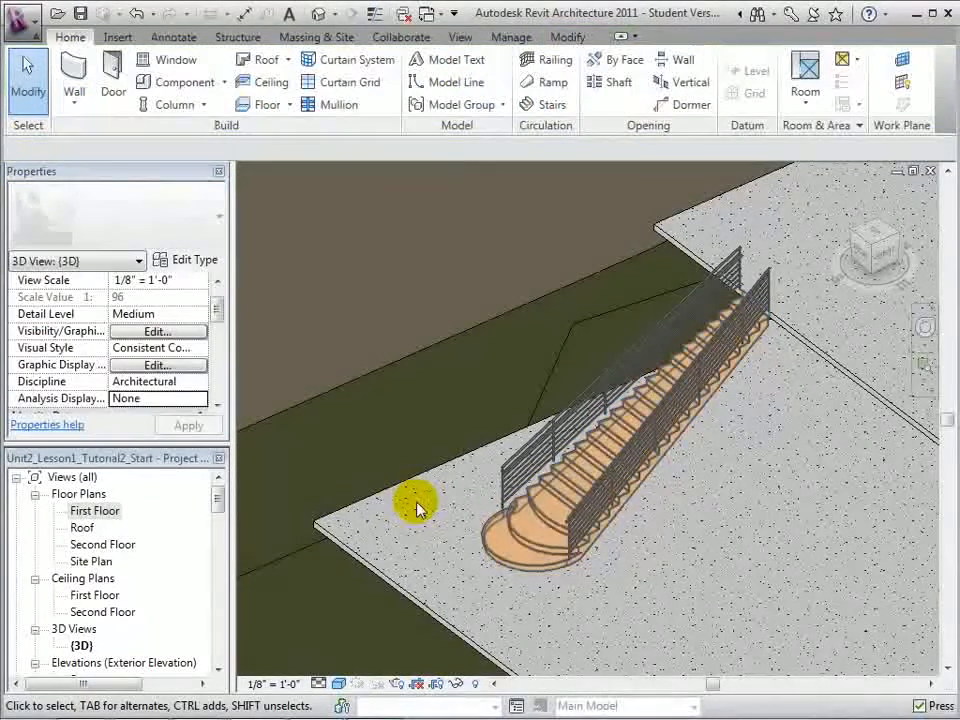
{"action": "left_click", "coordinate": [433, 503]}
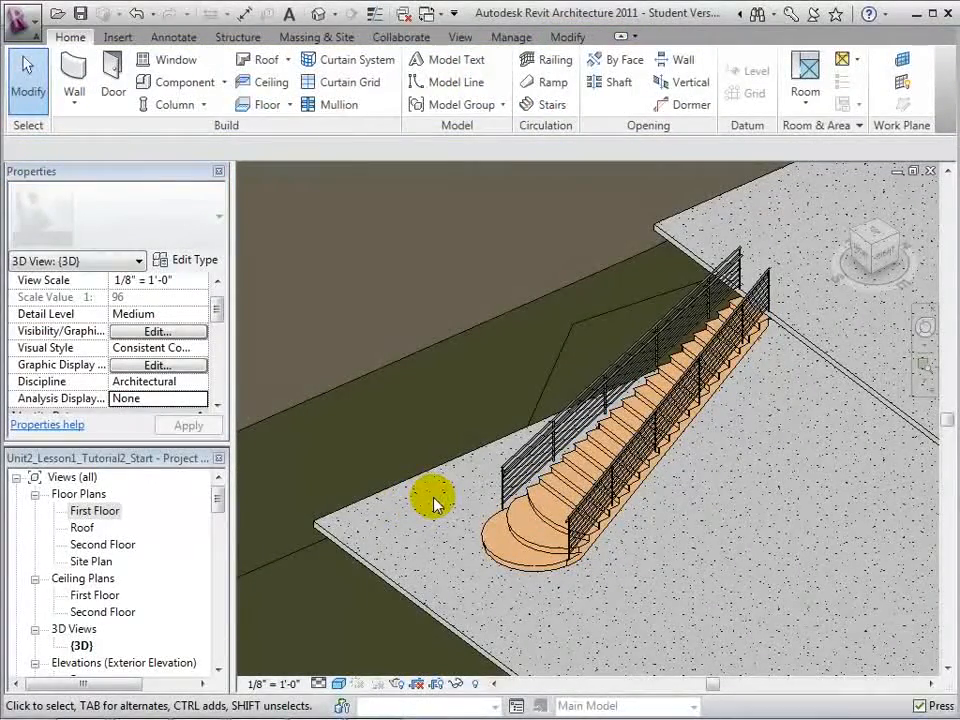
Step: Change the tapered stair's type to Residential - Open Riser
{"action": "left_click", "coordinate": [512, 528]}
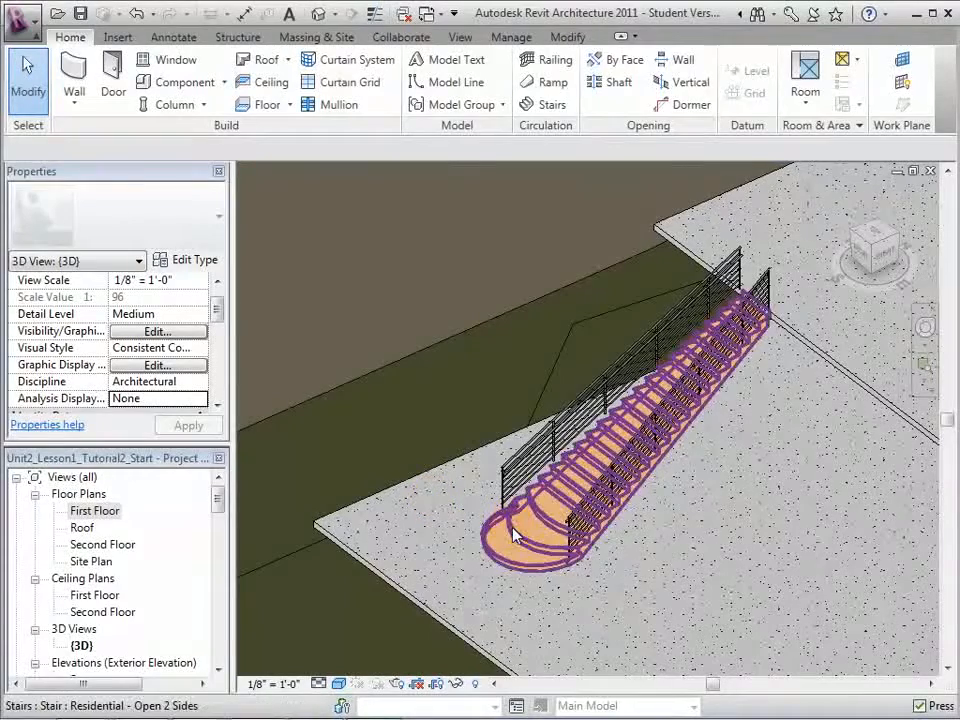
{"action": "left_click", "coordinate": [216, 222]}
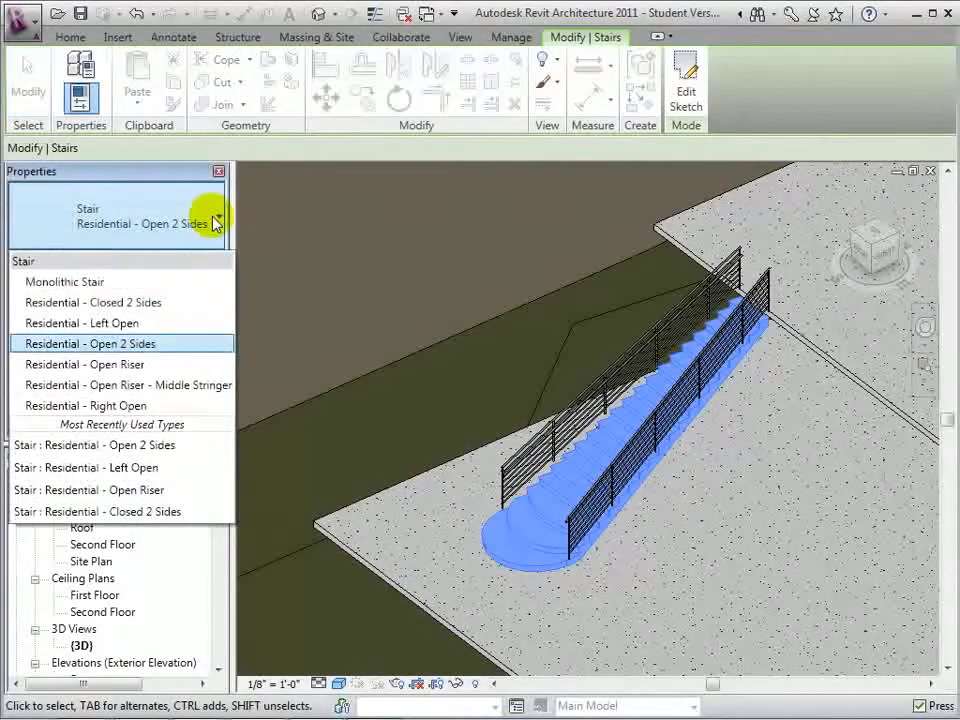
{"action": "left_click", "coordinate": [143, 366]}
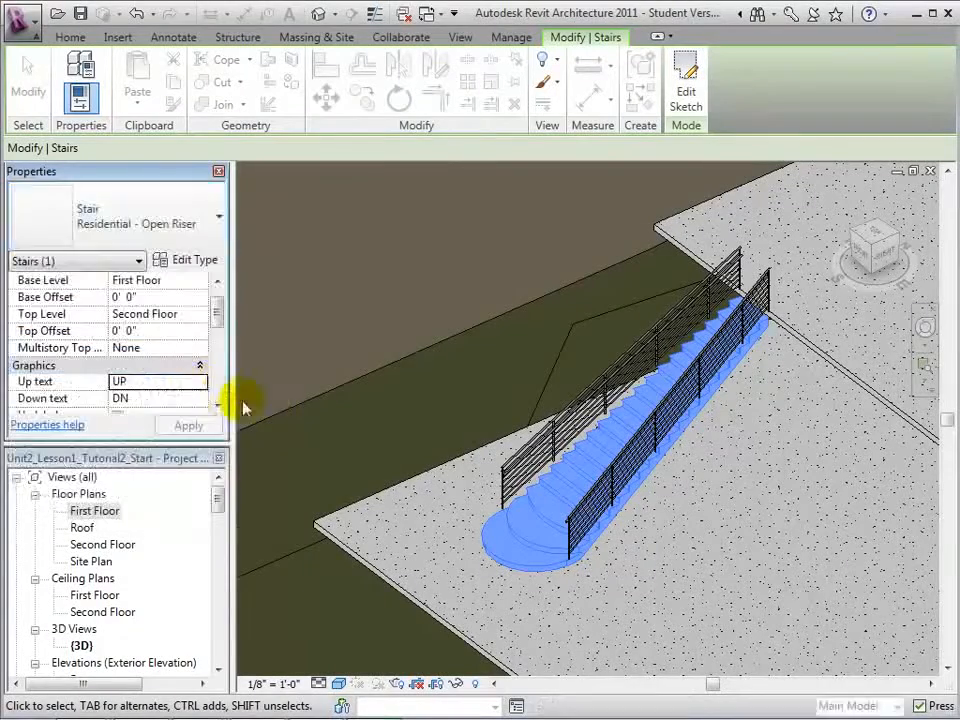
{"action": "left_click", "coordinate": [437, 494]}
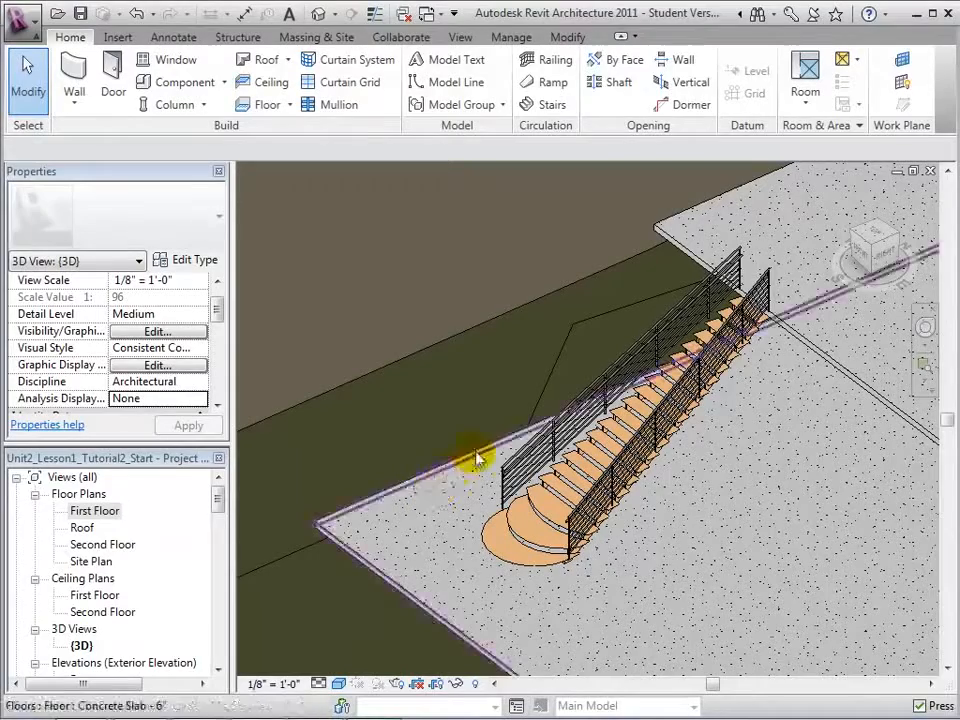
Step: Change the railings on both sides of the tapered stair to the Guardrail - Rectangular type
{"action": "left_click", "coordinate": [516, 458]}
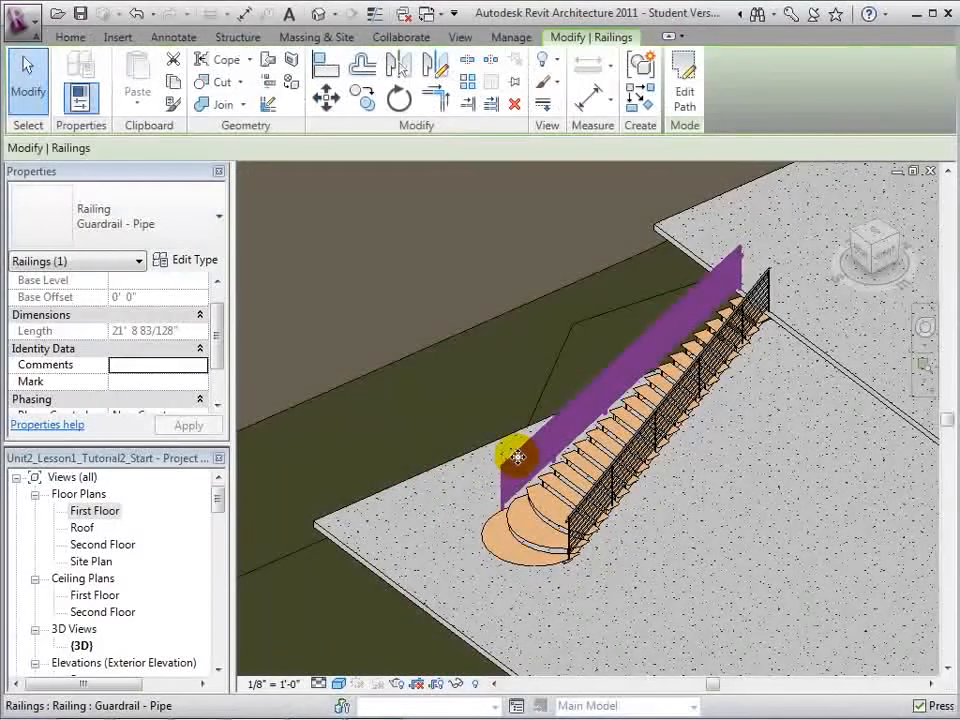
{"action": "left_click", "coordinate": [195, 245]}
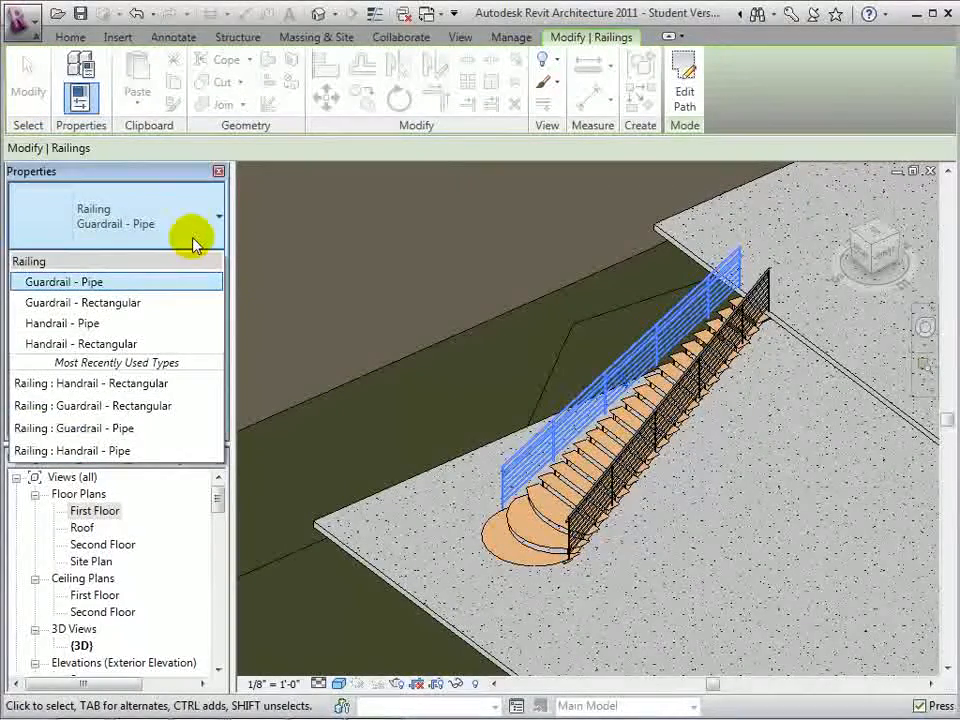
{"action": "left_click", "coordinate": [146, 304]}
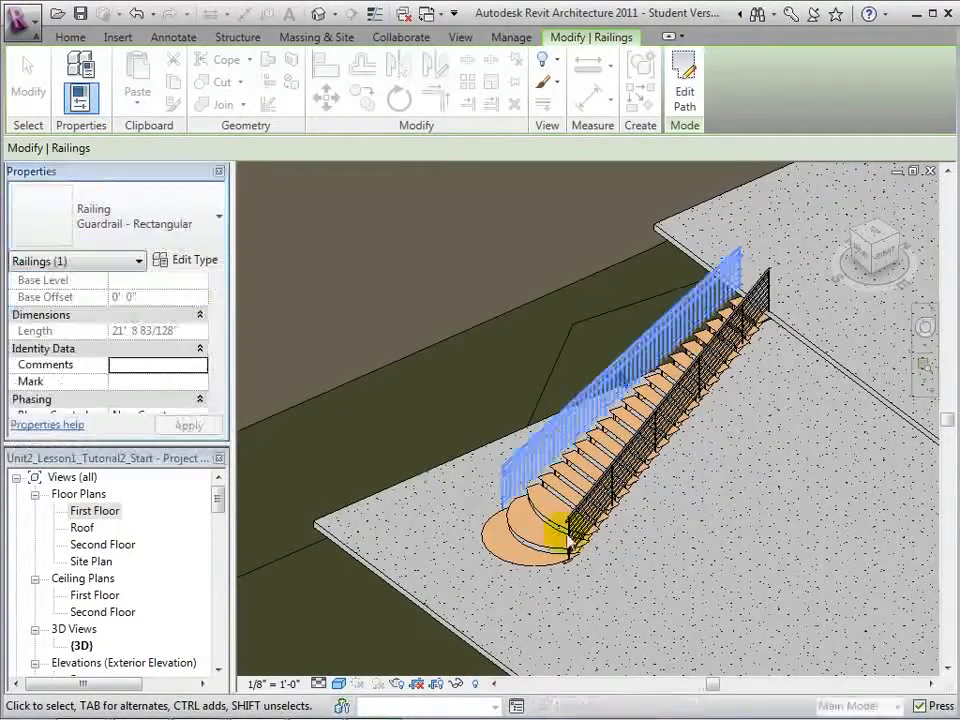
{"action": "left_click", "coordinate": [621, 476]}
{"action": "left_click", "coordinate": [194, 225]}
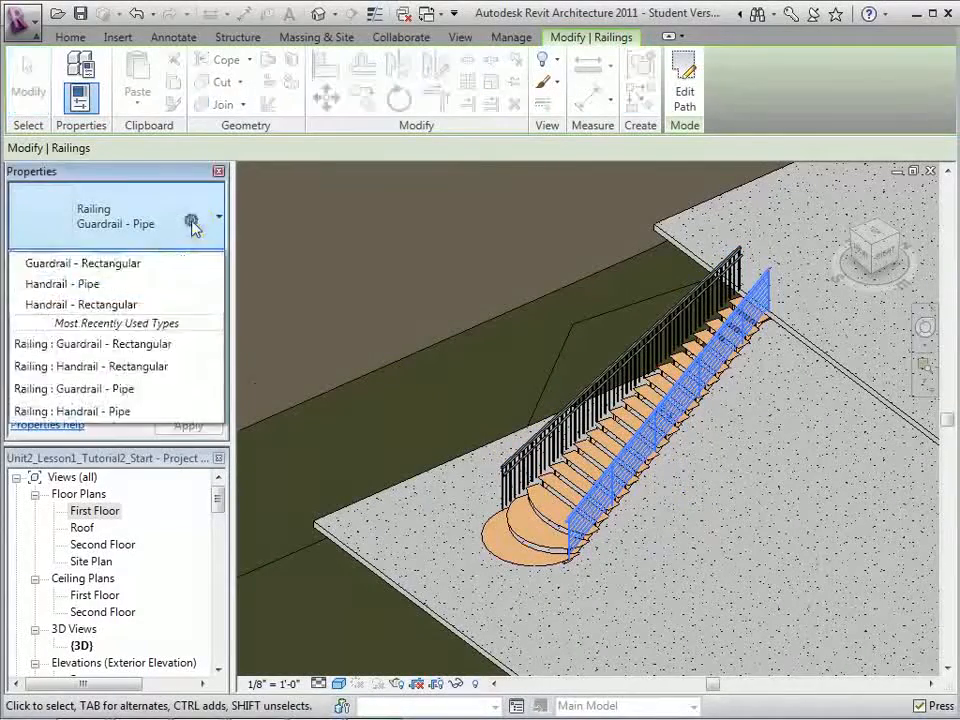
{"action": "left_click", "coordinate": [126, 304]}
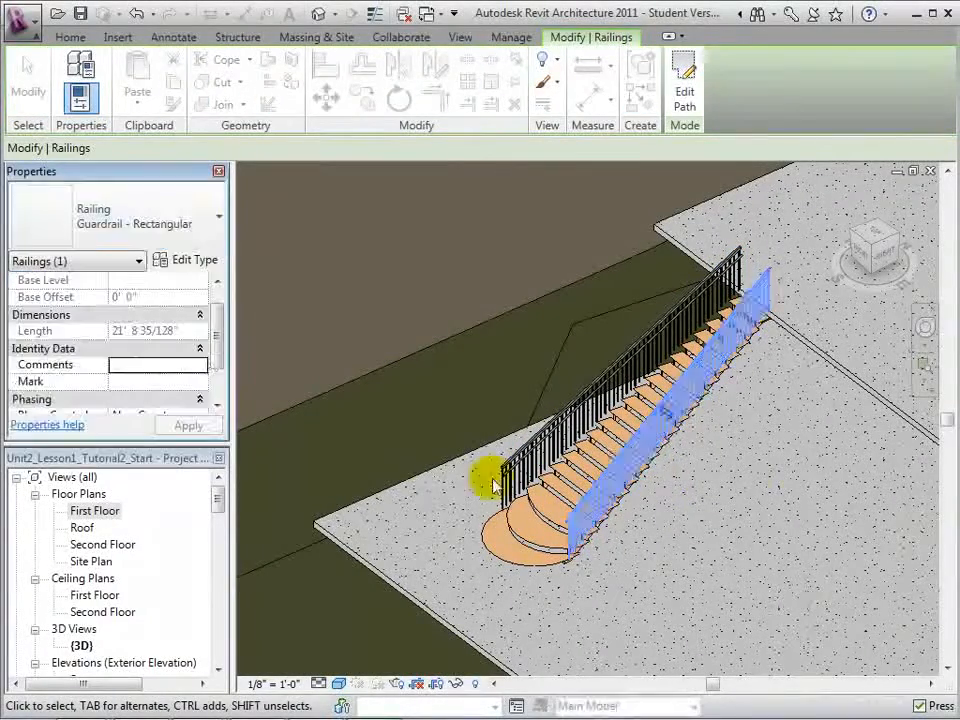
{"action": "left_click", "coordinate": [752, 480]}
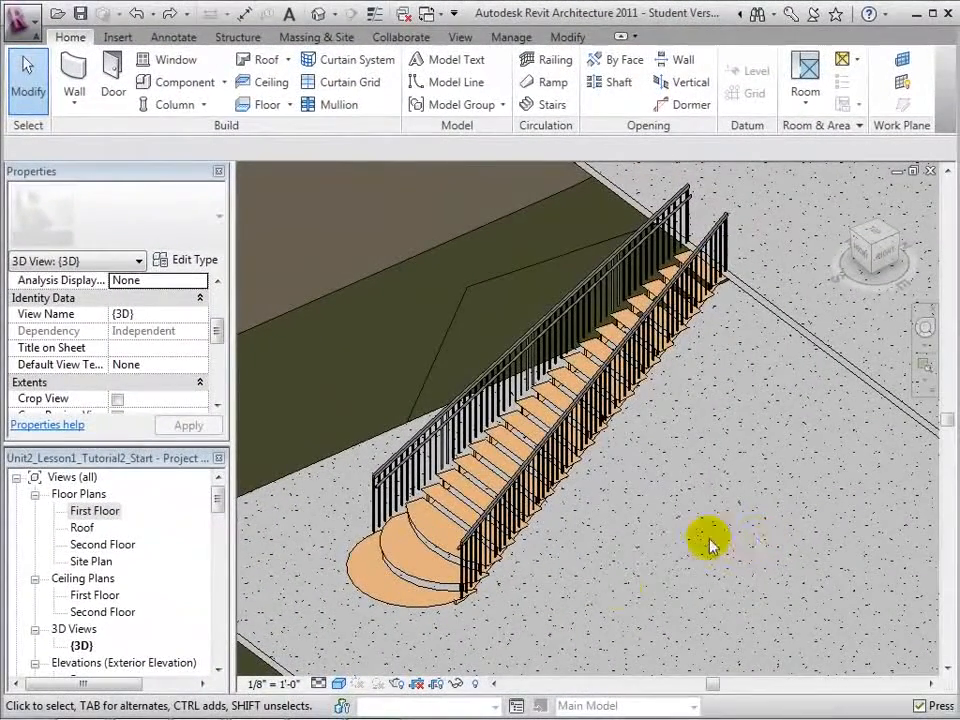
Step: Start a new stair on the First Floor plan and duplicate the Residential - Open Riser type as "Residential - Open Riser - Steep"
{"action": "double_click", "coordinate": [108, 516]}
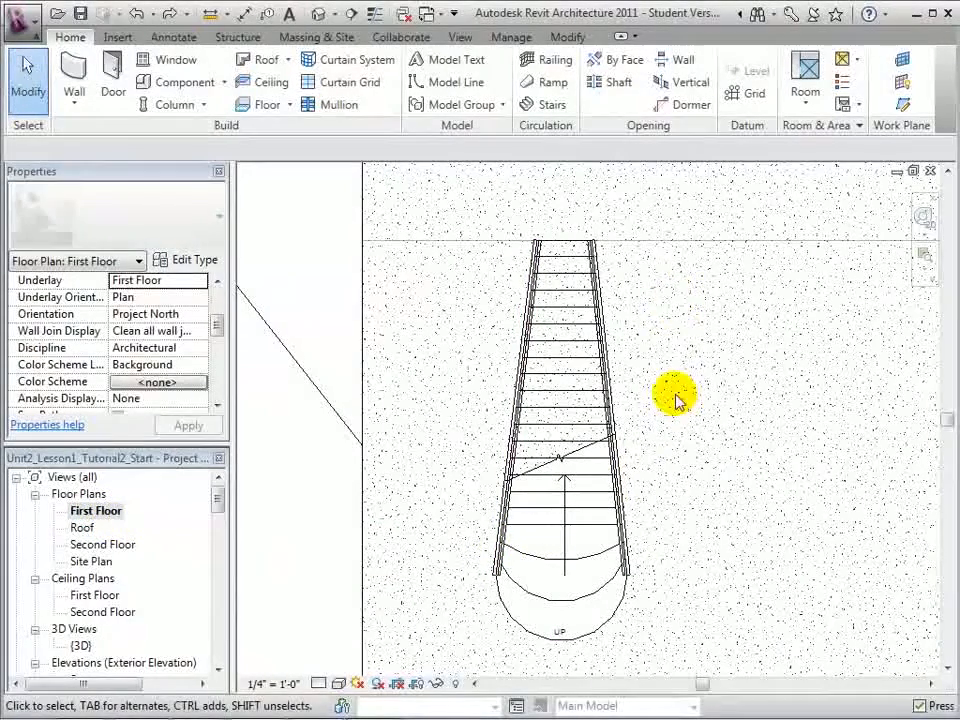
{"action": "left_click", "coordinate": [553, 106]}
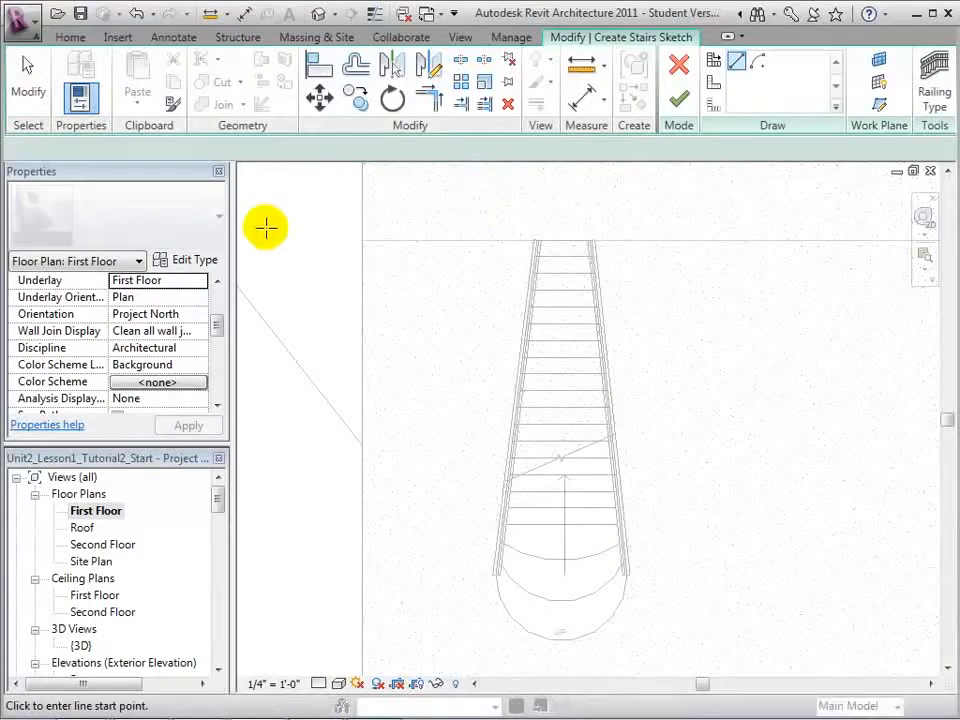
{"action": "left_click", "coordinate": [195, 262]}
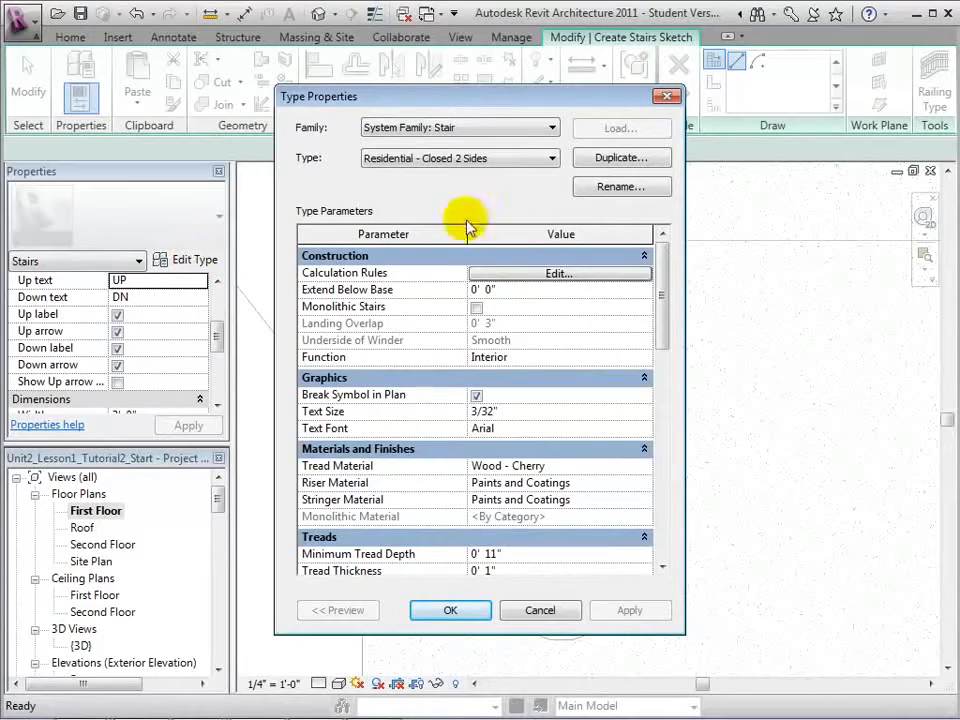
{"action": "left_click", "coordinate": [553, 161]}
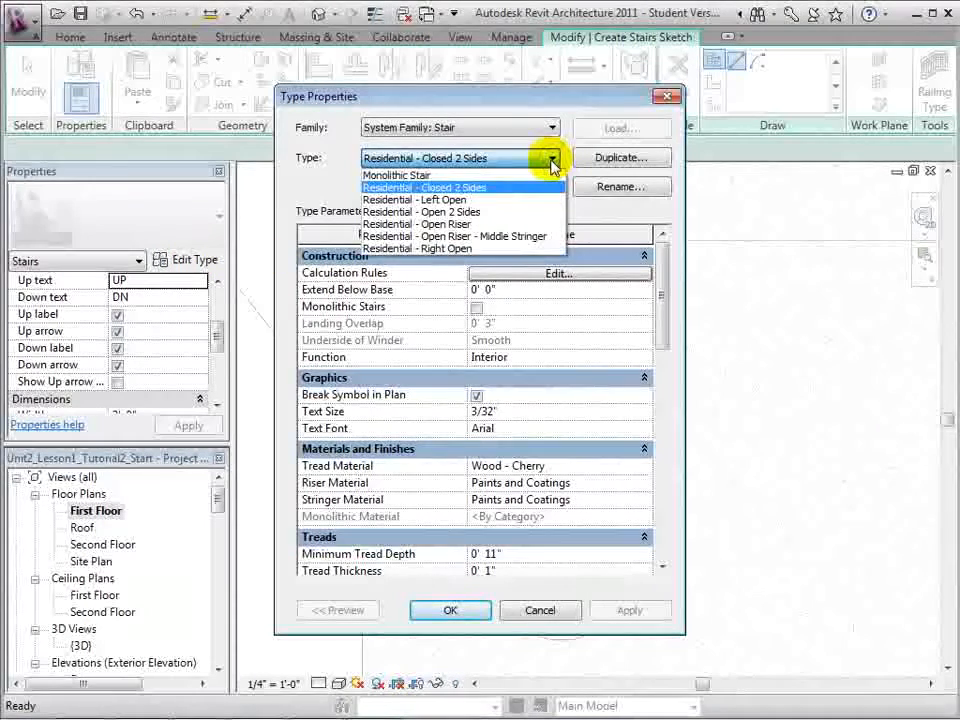
{"action": "left_click", "coordinate": [493, 225]}
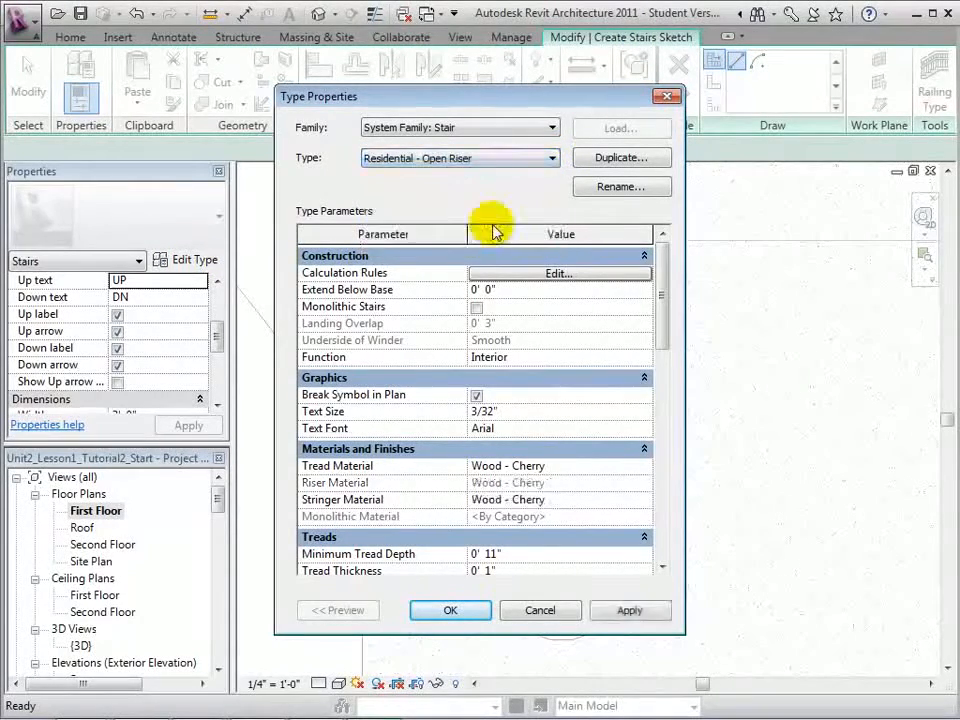
{"action": "left_click", "coordinate": [611, 162]}
{"action": "left_click", "coordinate": [564, 352]}
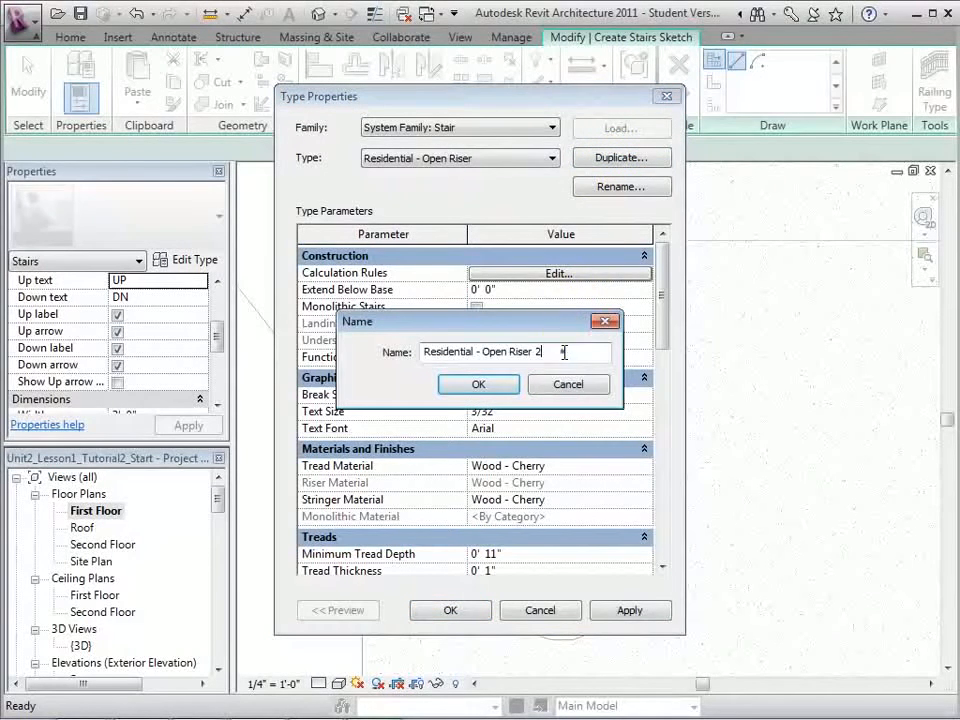
{"action": "type", "text": "- Steep"}
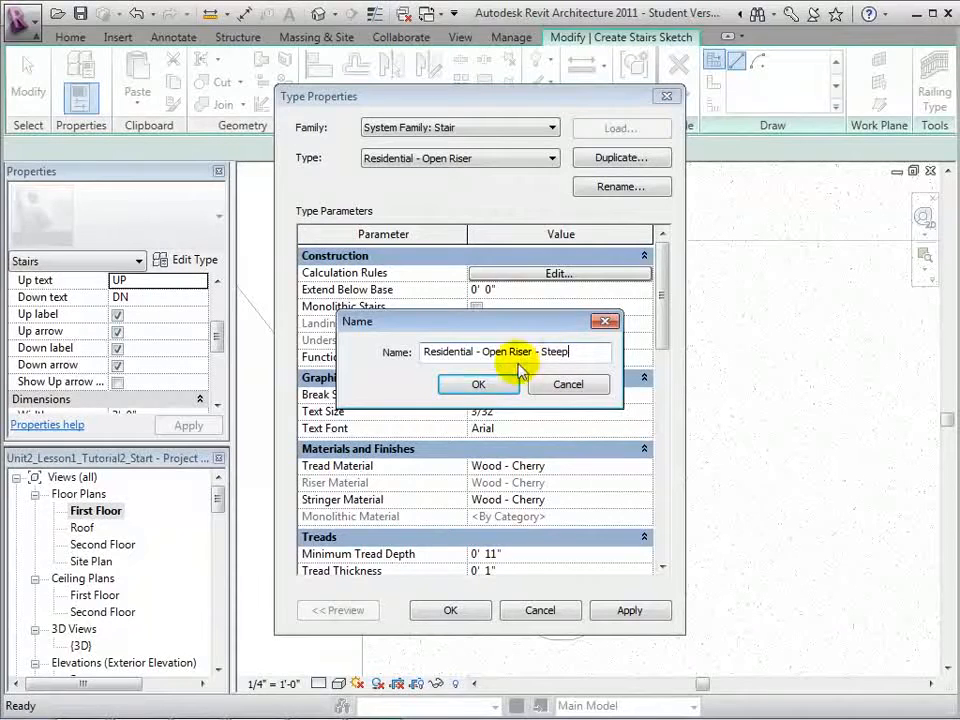
{"action": "left_click", "coordinate": [479, 385]}
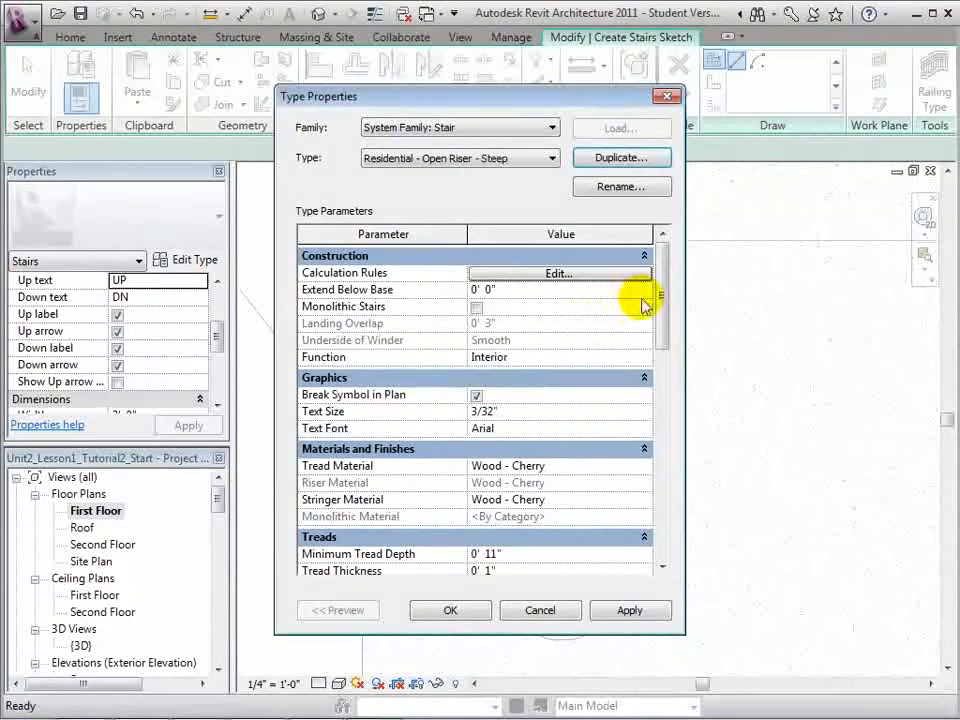
Step: Set the steep stair type's minimum tread depth to 8" and maximum riser height to 11", and accept the type properties
{"action": "left_click_drag", "start_coordinate": [659, 291], "coordinate": [674, 375]}
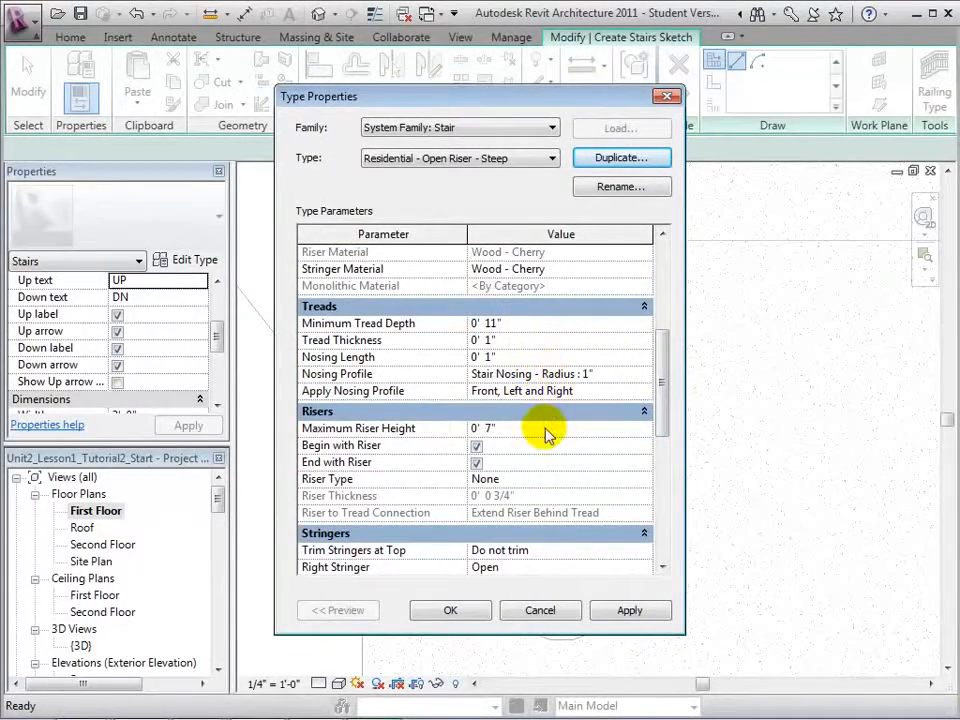
{"action": "left_click", "coordinate": [493, 323]}
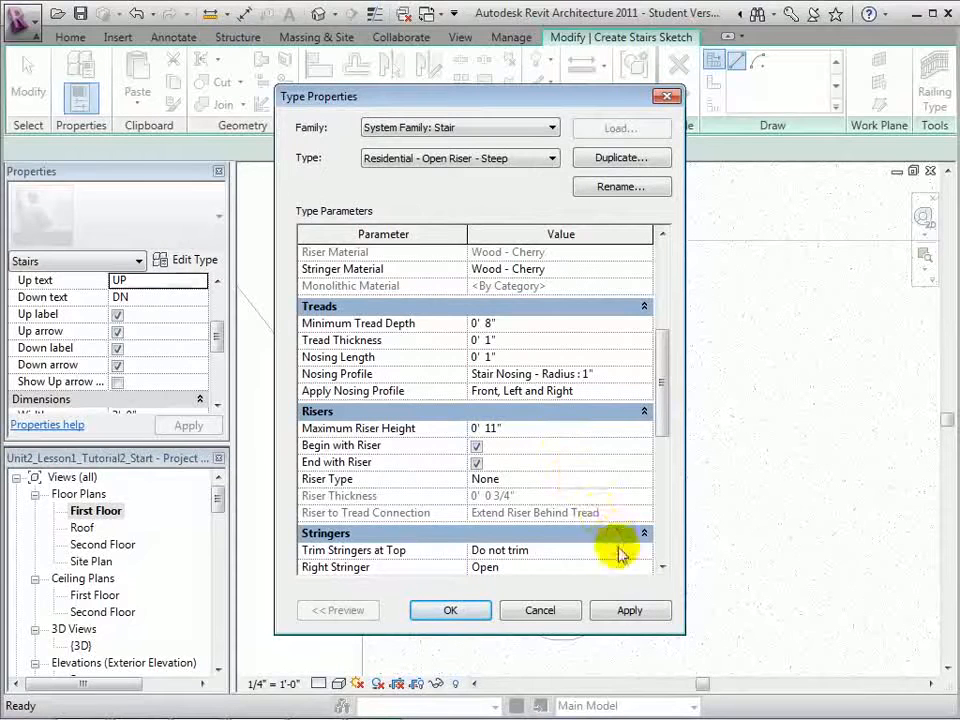
{"action": "left_click", "coordinate": [630, 611]}
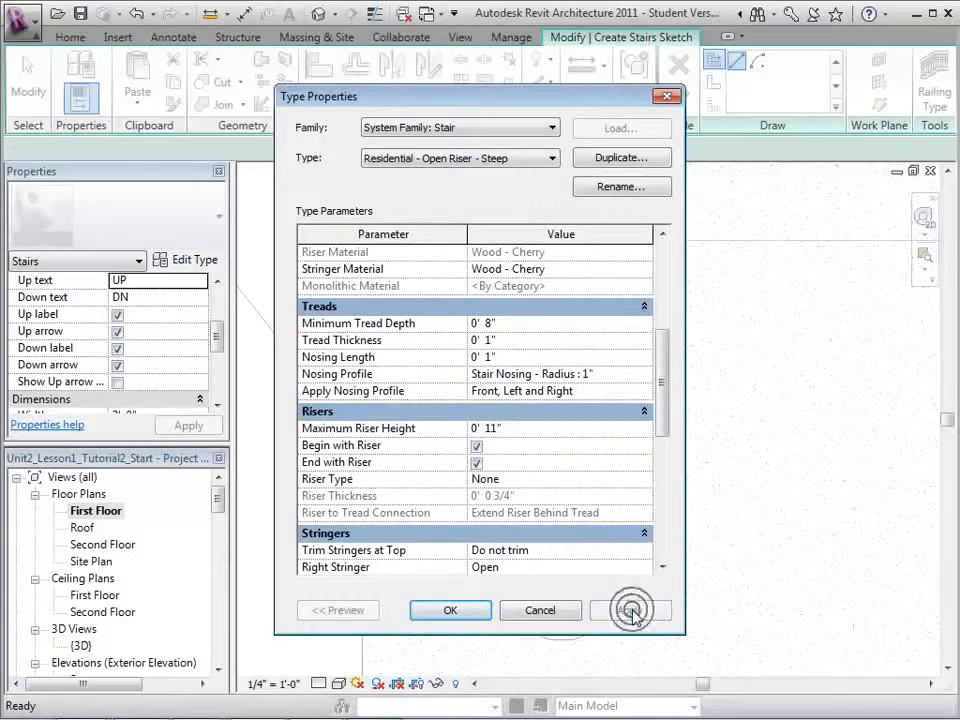
{"action": "left_click", "coordinate": [449, 612]}
Step: Sketch a straight vertical run of 14 risers beside the tapered stair and finish the stair sketch
{"action": "left_click_drag", "start_coordinate": [217, 336], "coordinate": [219, 362]}
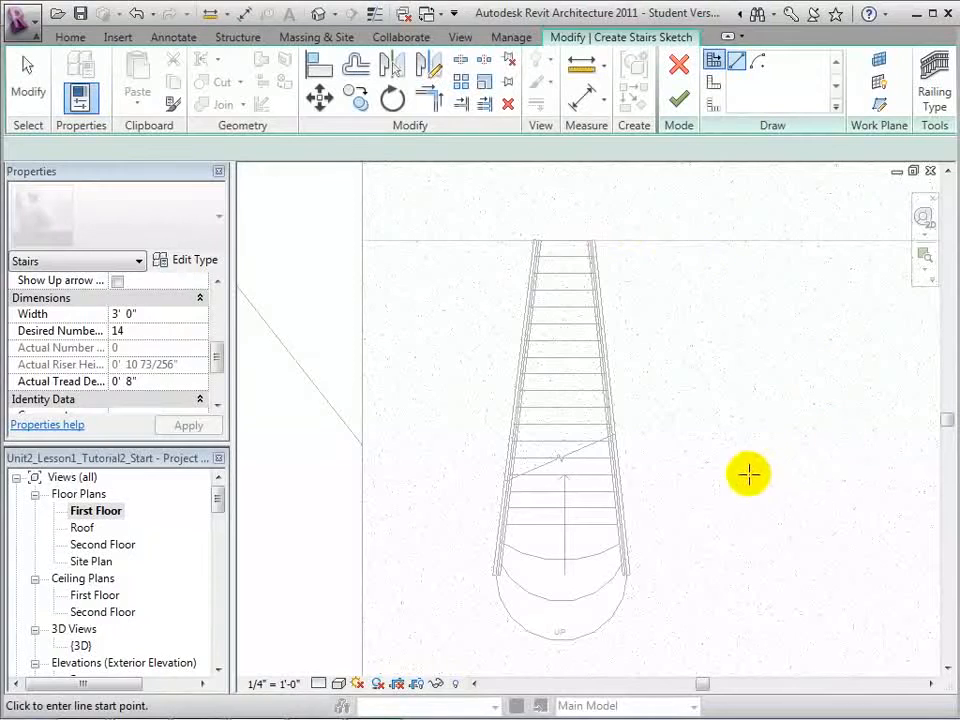
{"action": "left_click", "coordinate": [708, 481]}
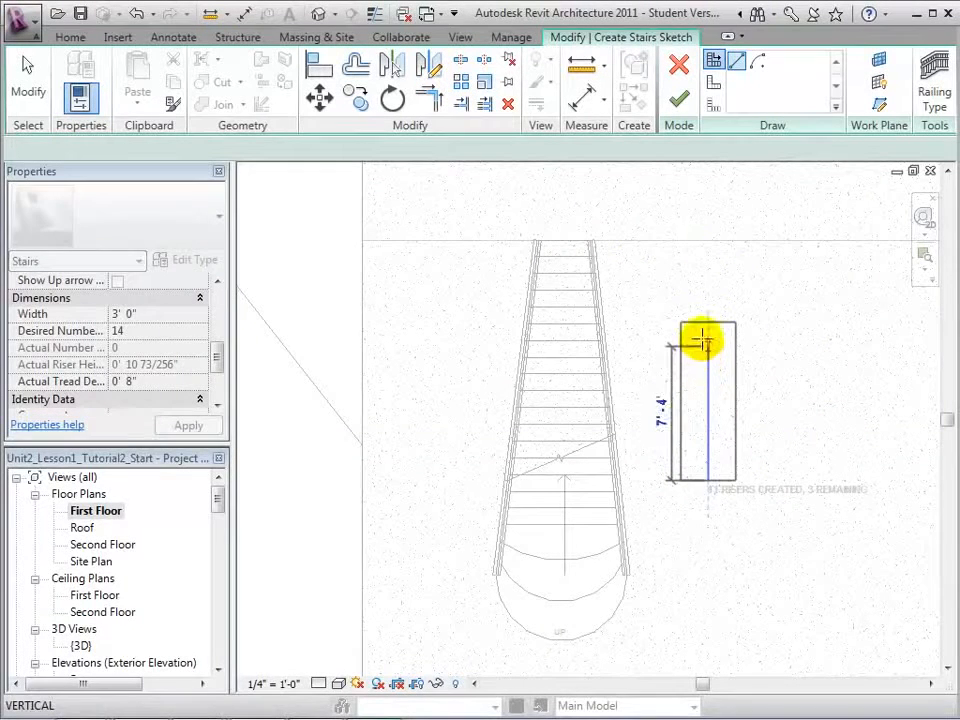
{"action": "left_click", "coordinate": [705, 318]}
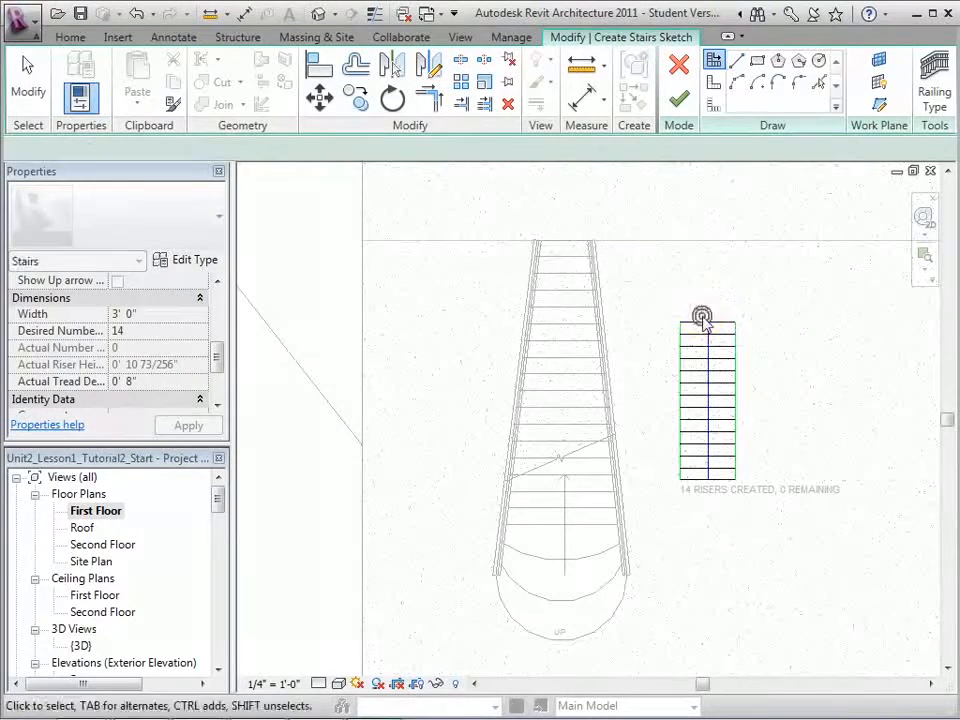
{"action": "key", "text": "Escape"}
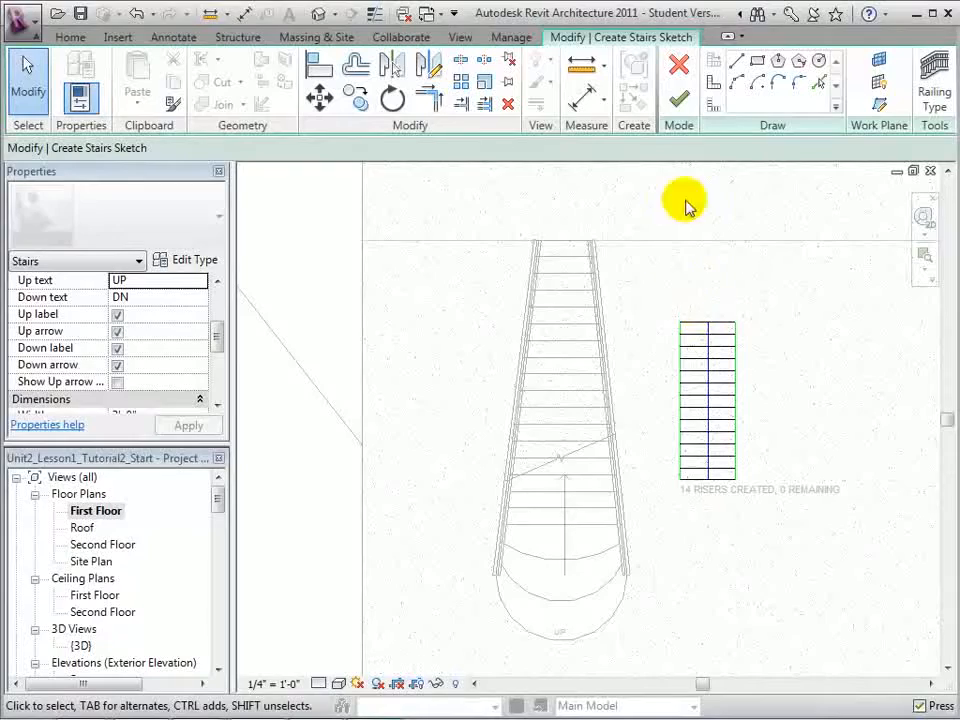
{"action": "left_click", "coordinate": [679, 98]}
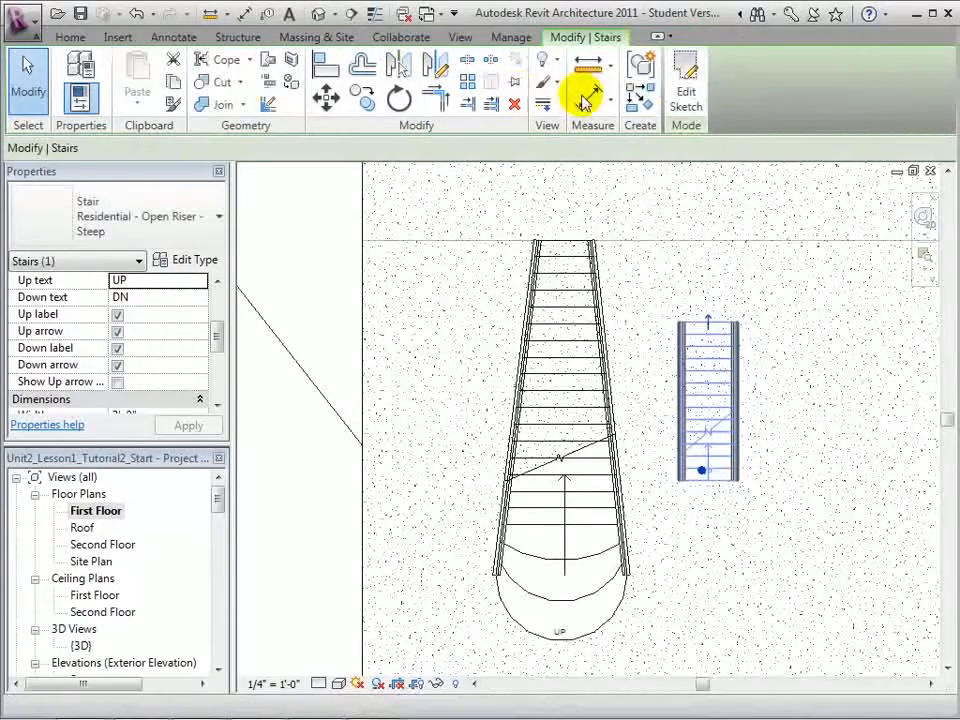
Step: Move the new steep stair straight up so its upper end meets the horizontal floor edge where the tapered stair ends
{"action": "left_click", "coordinate": [326, 97]}
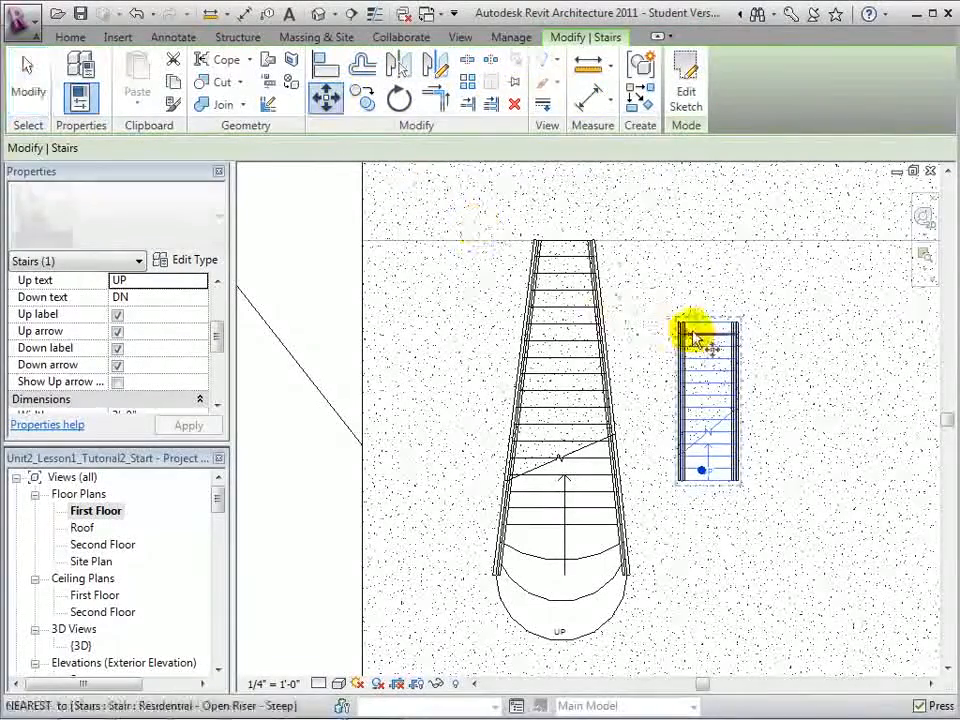
{"action": "left_click", "coordinate": [707, 323]}
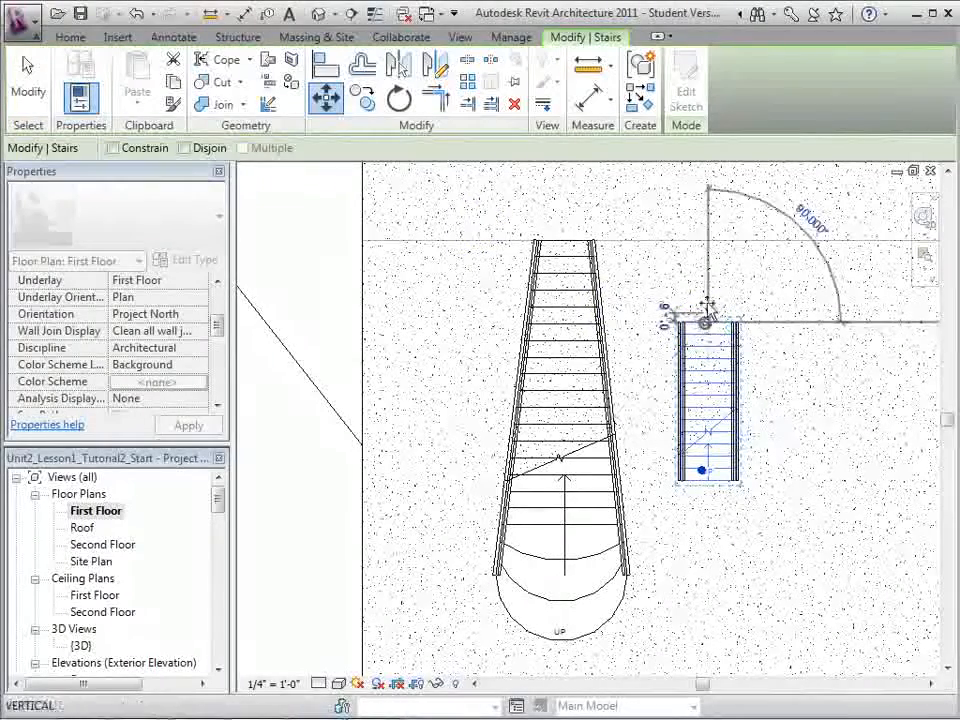
{"action": "left_click", "coordinate": [706, 242]}
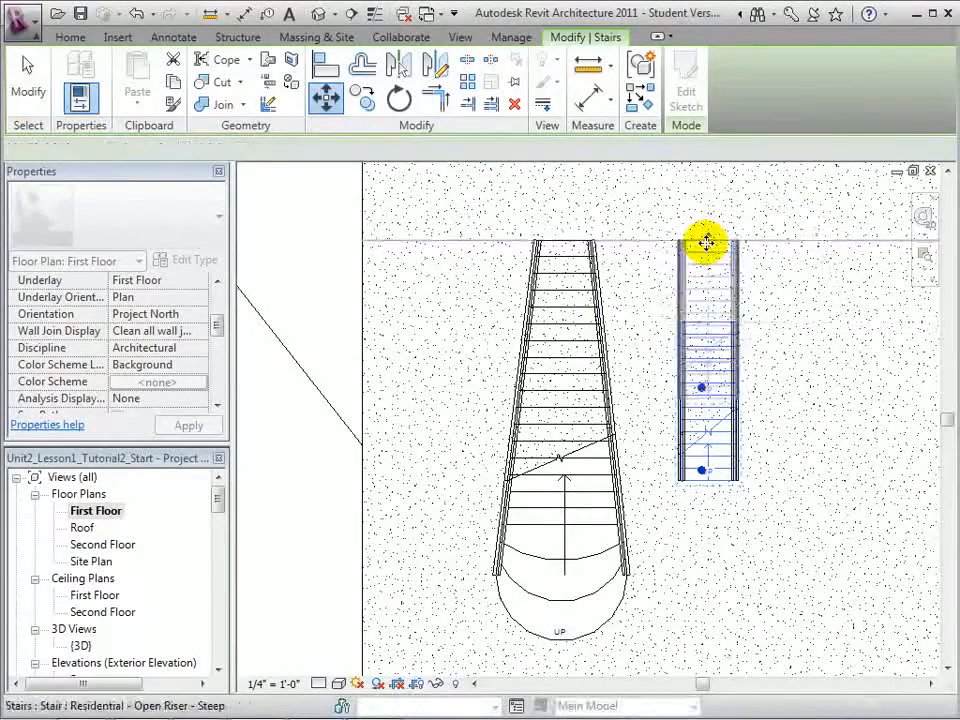
{"action": "left_click", "coordinate": [760, 275]}
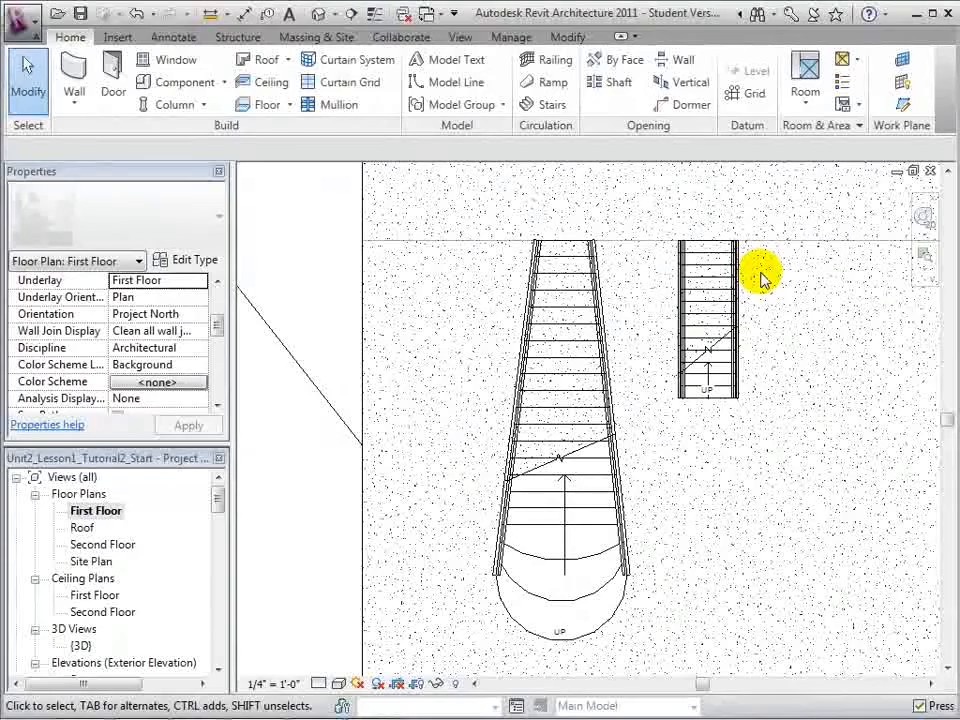
Step: Sketch a curved stair on the First Floor plan as a 21-riser arc centred on the floor edge, radius about 4'-1", and finish it
{"action": "left_click", "coordinate": [321, 18]}
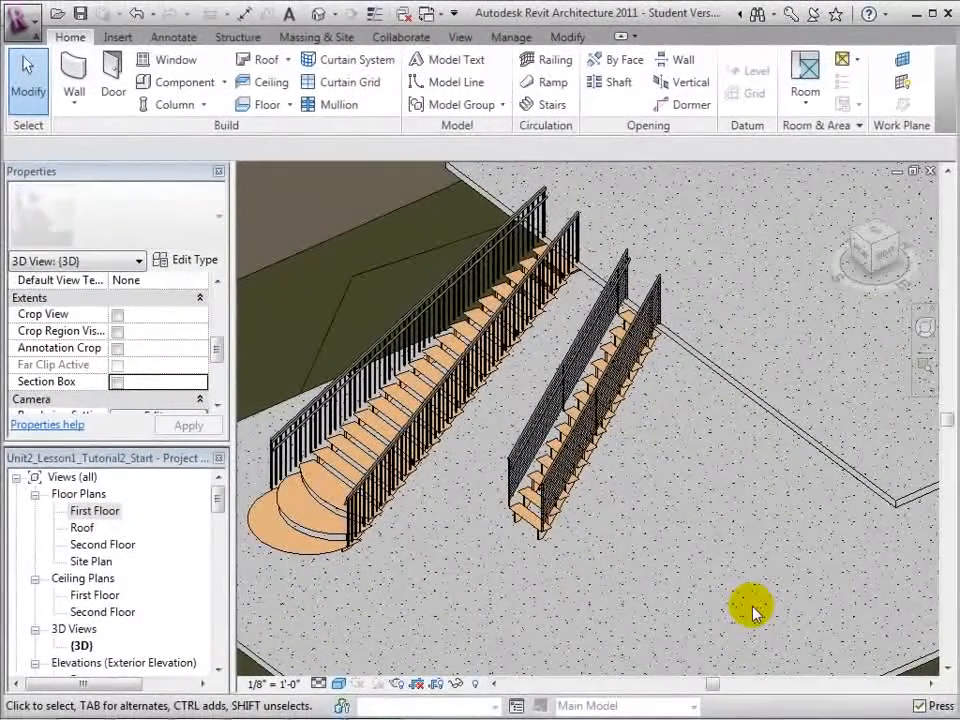
{"action": "double_click", "coordinate": [110, 511]}
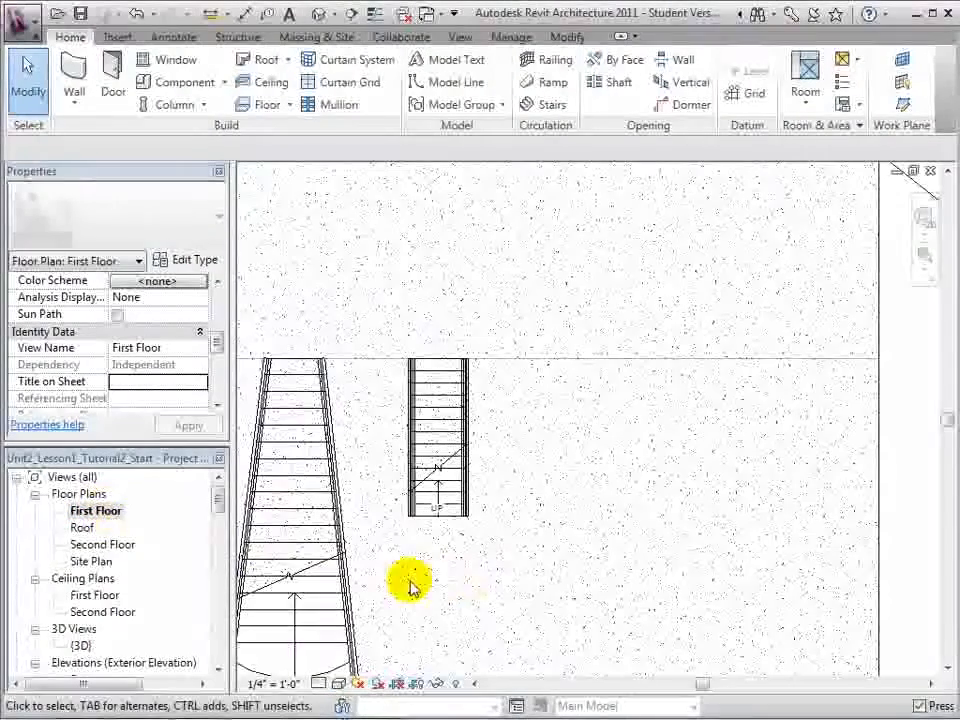
{"action": "left_click", "coordinate": [547, 106]}
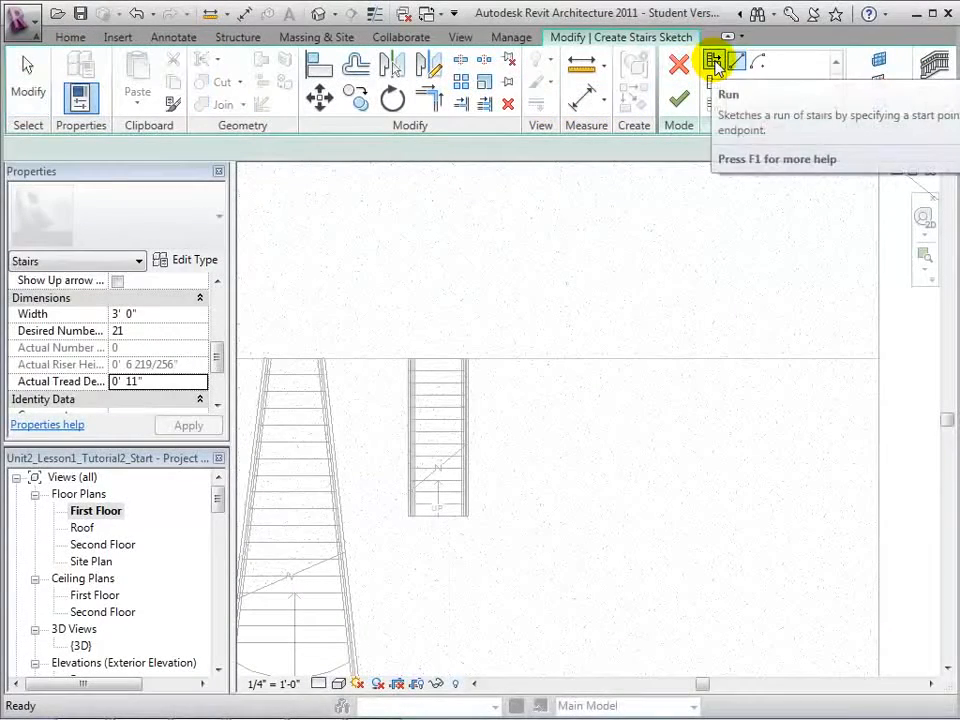
{"action": "left_click", "coordinate": [757, 63]}
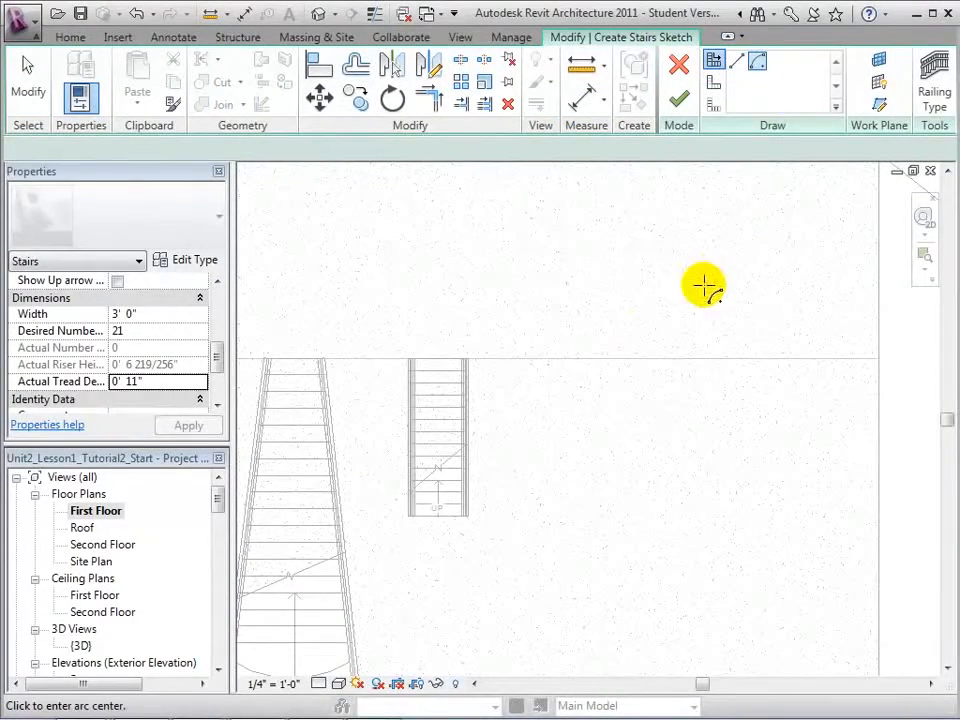
{"action": "left_click", "coordinate": [637, 360]}
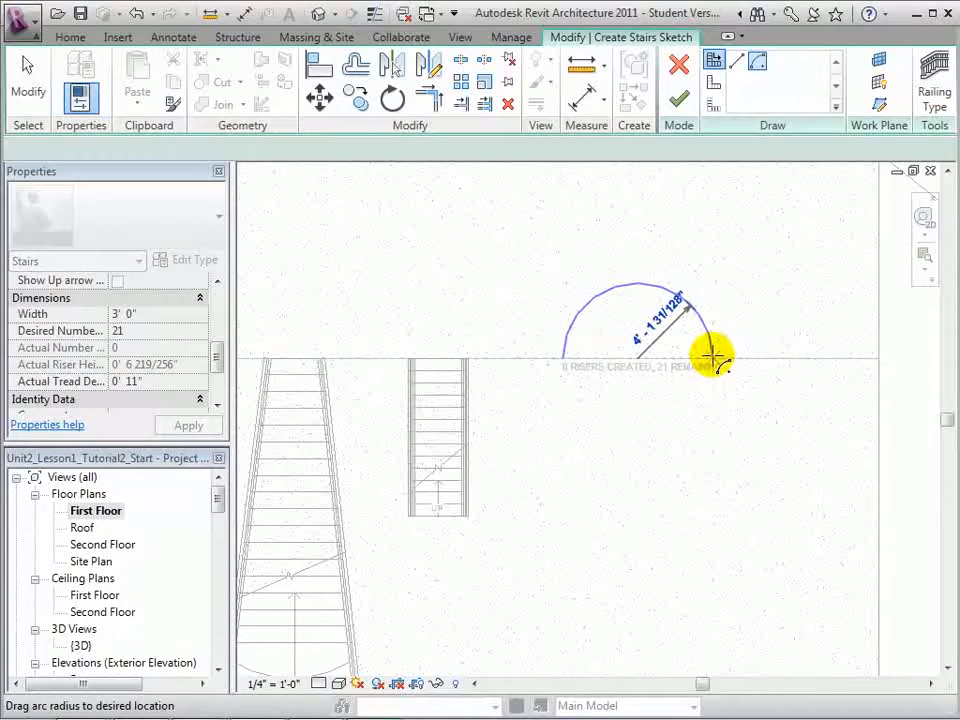
{"action": "left_click", "coordinate": [712, 358]}
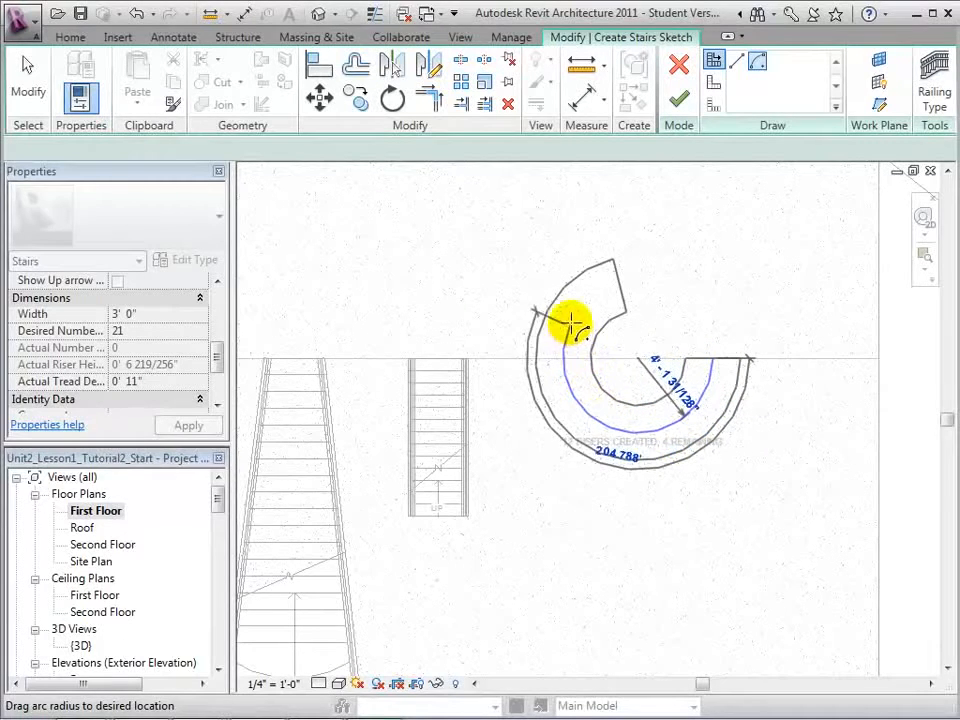
{"action": "left_click", "coordinate": [635, 288]}
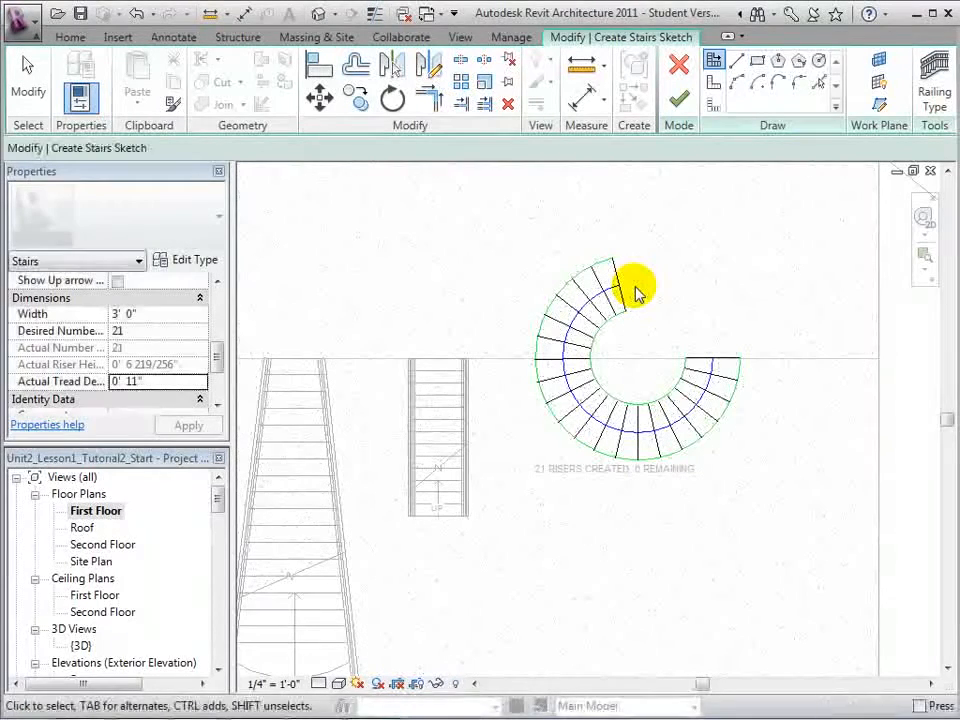
{"action": "left_click", "coordinate": [680, 100]}
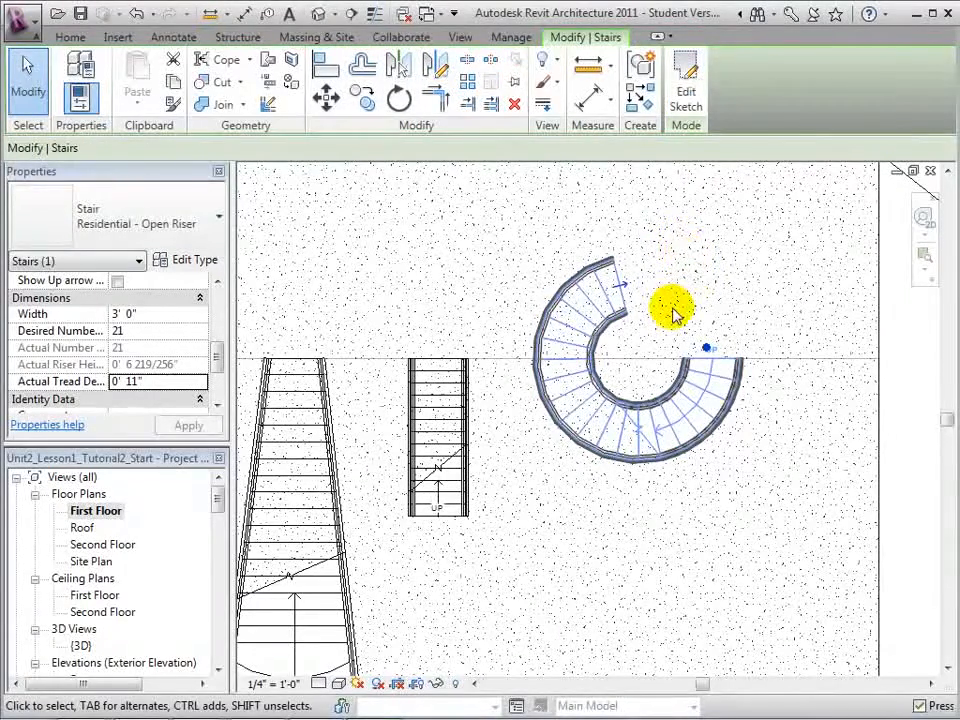
Step: Flip the curved stair's up direction and examine it from a rotated 3D view
{"action": "left_click", "coordinate": [621, 288]}
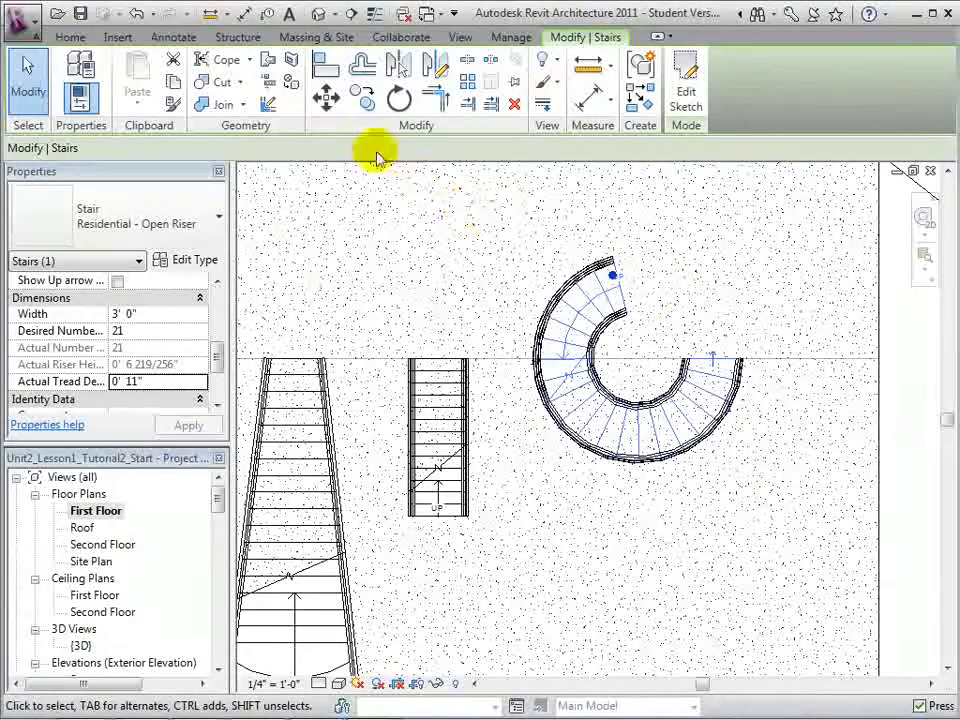
{"action": "left_click", "coordinate": [318, 14]}
{"action": "key", "text": "Escape"}
{"action": "middle_click_drag", "start_coordinate": [681, 566], "coordinate": [558, 500]}
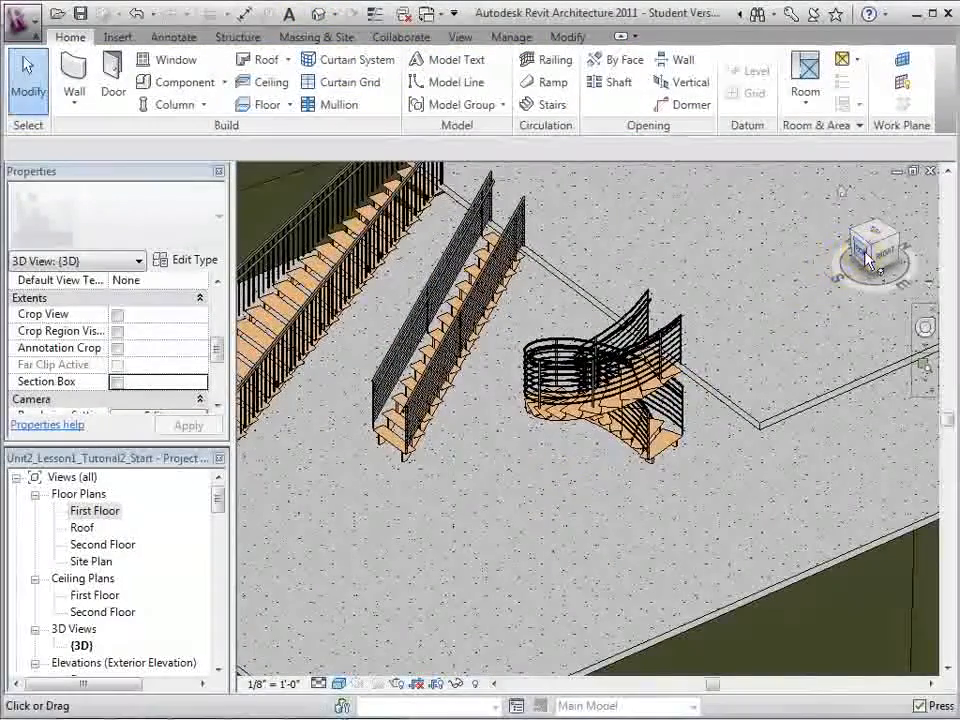
{"action": "left_click_drag", "start_coordinate": [866, 261], "coordinate": [838, 238]}
{"action": "middle_click_drag", "start_coordinate": [786, 282], "coordinate": [801, 326]}
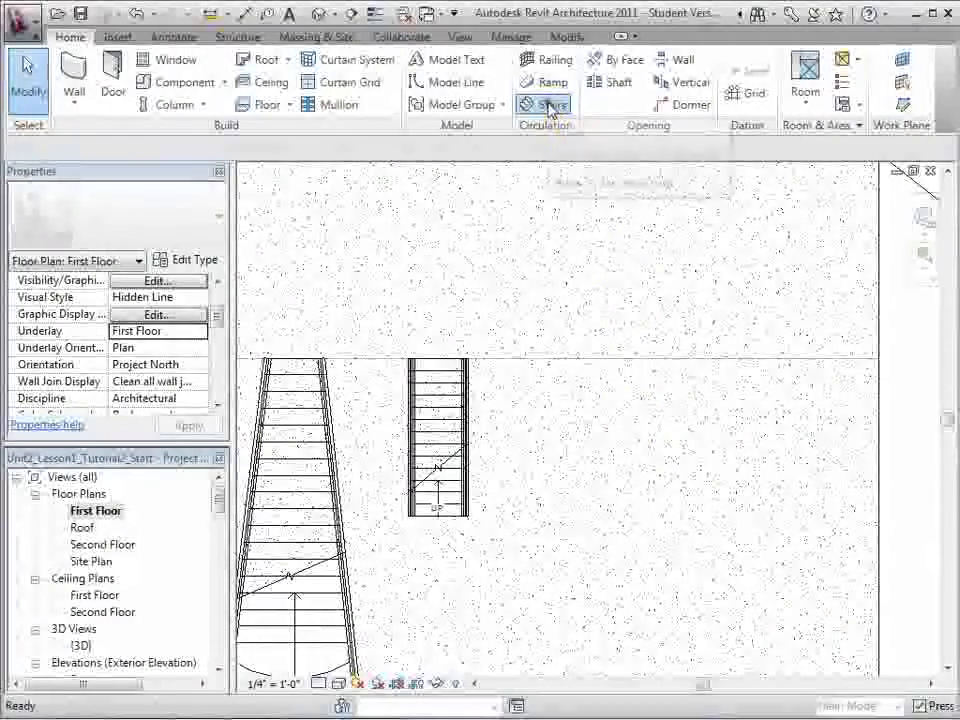
Step: Start a new stair on the First Floor plan and duplicate the Residential - Open Riser type as "Residential - Open Riser - Shallow"
{"action": "left_click", "coordinate": [551, 108]}
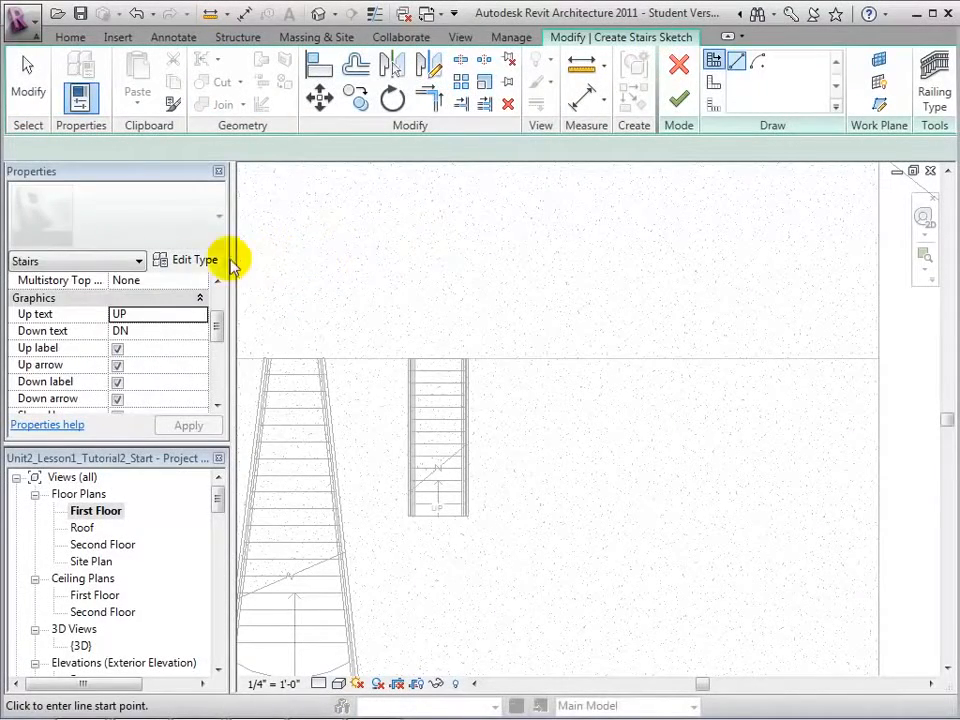
{"action": "left_click", "coordinate": [198, 259]}
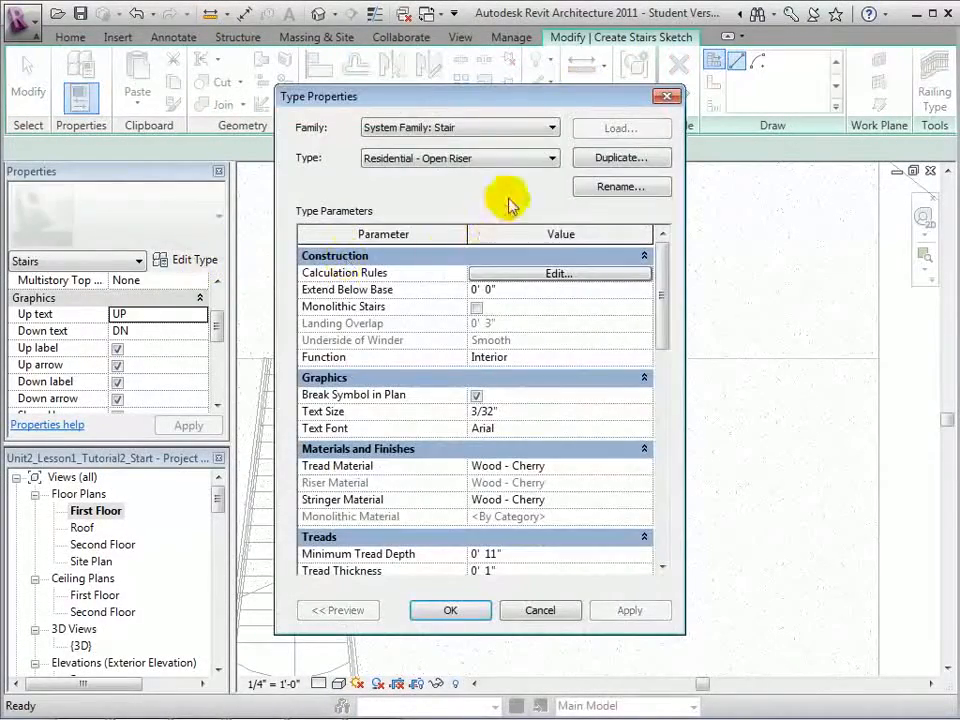
{"action": "left_click", "coordinate": [600, 162]}
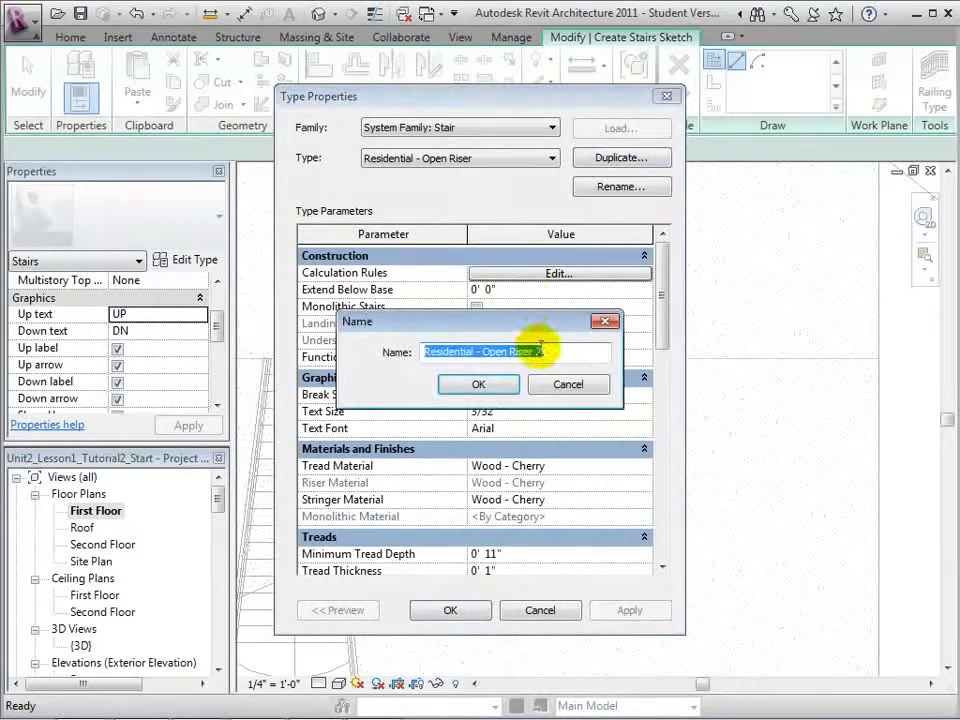
{"action": "left_click", "coordinate": [540, 351]}
{"action": "type", "text": "2"}
{"action": "type", "text": "- Shallow"}
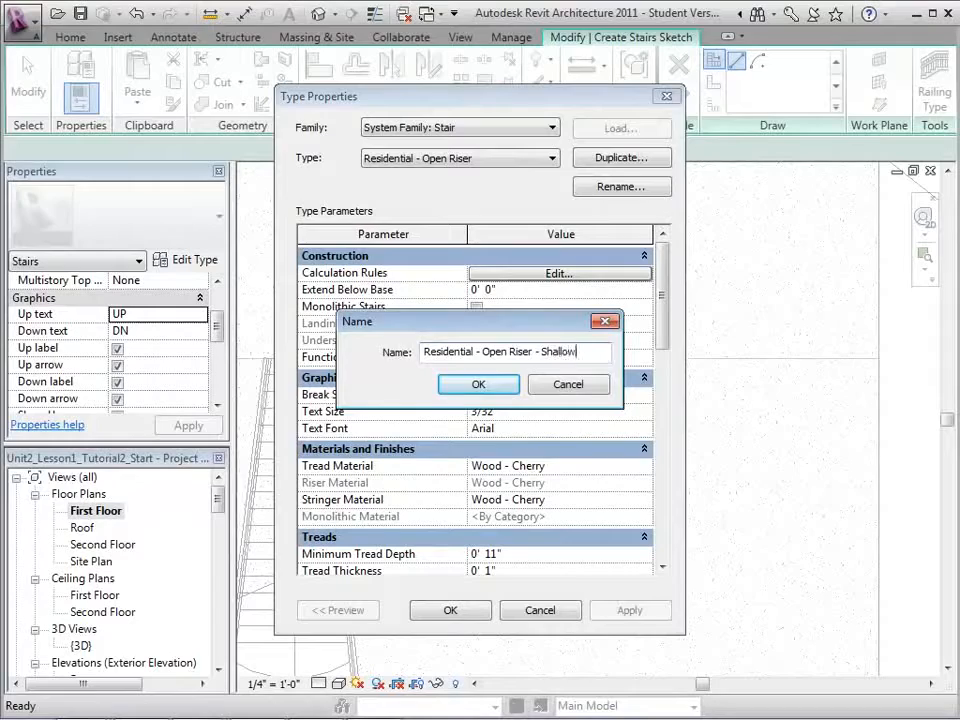
{"action": "left_click", "coordinate": [490, 385]}
Step: Set the shallow stair type's maximum riser height to 5" and accept the type properties
{"action": "left_click_drag", "start_coordinate": [661, 316], "coordinate": [661, 390]}
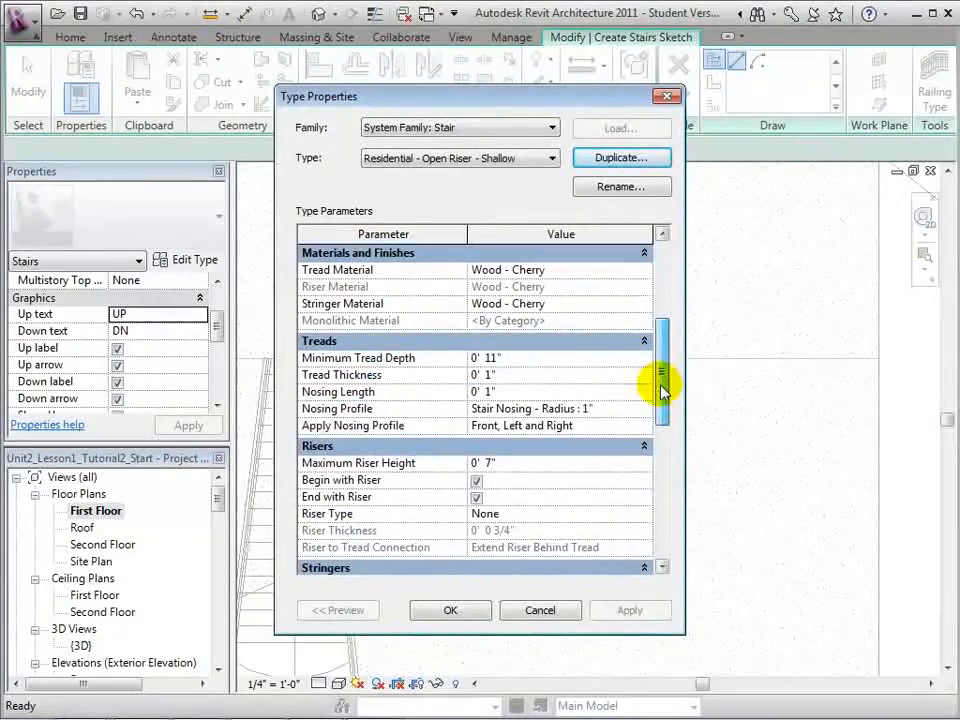
{"action": "left_click", "coordinate": [487, 462]}
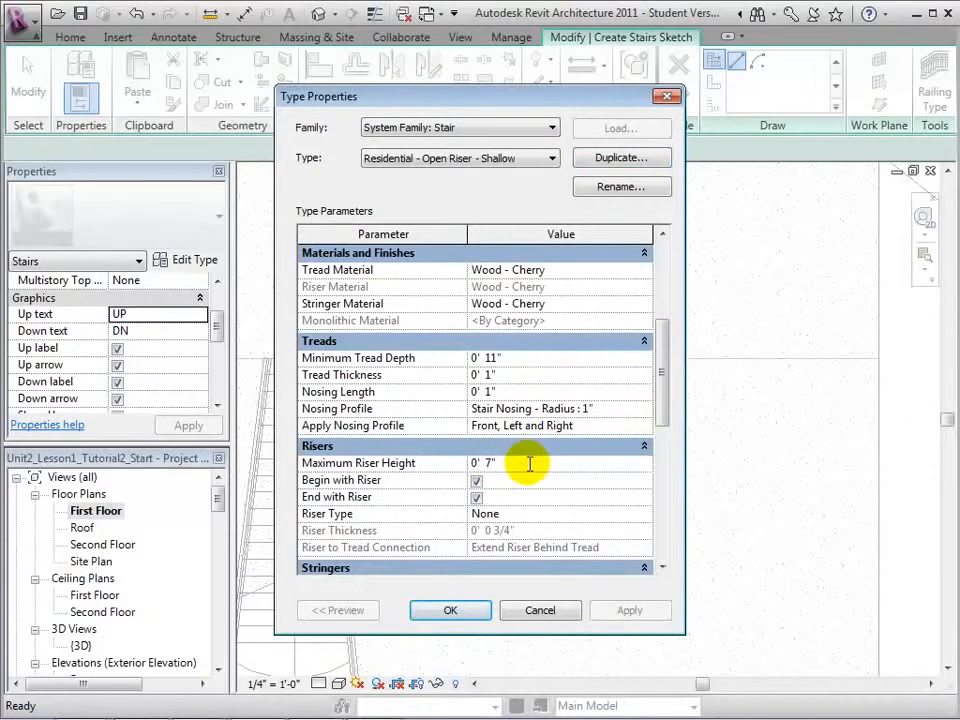
{"action": "key", "text": "BackSpace"}
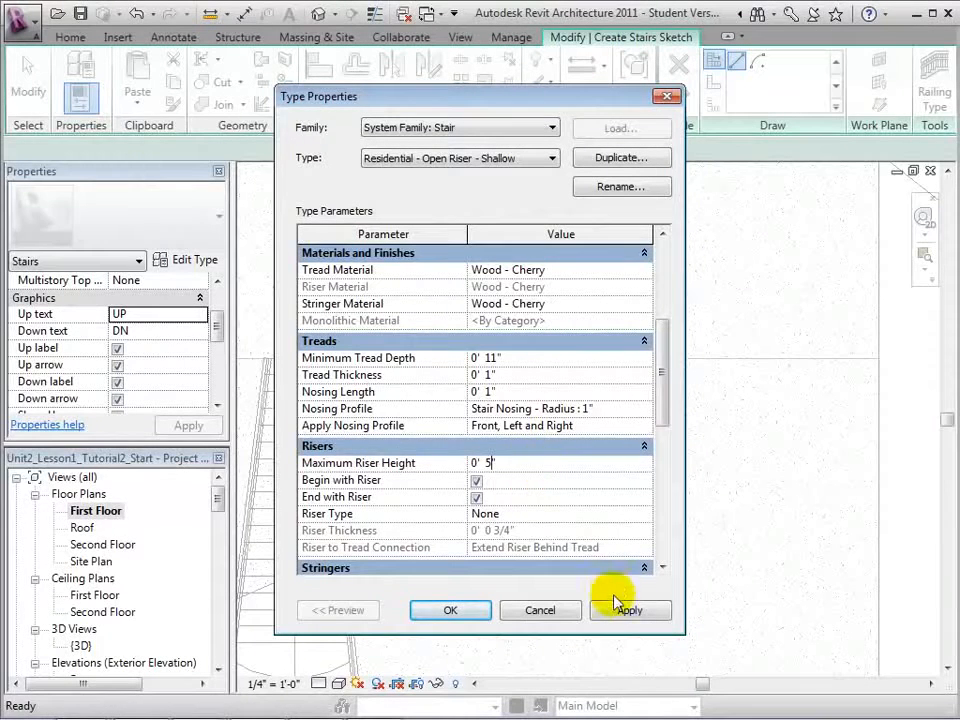
{"action": "left_click", "coordinate": [463, 610]}
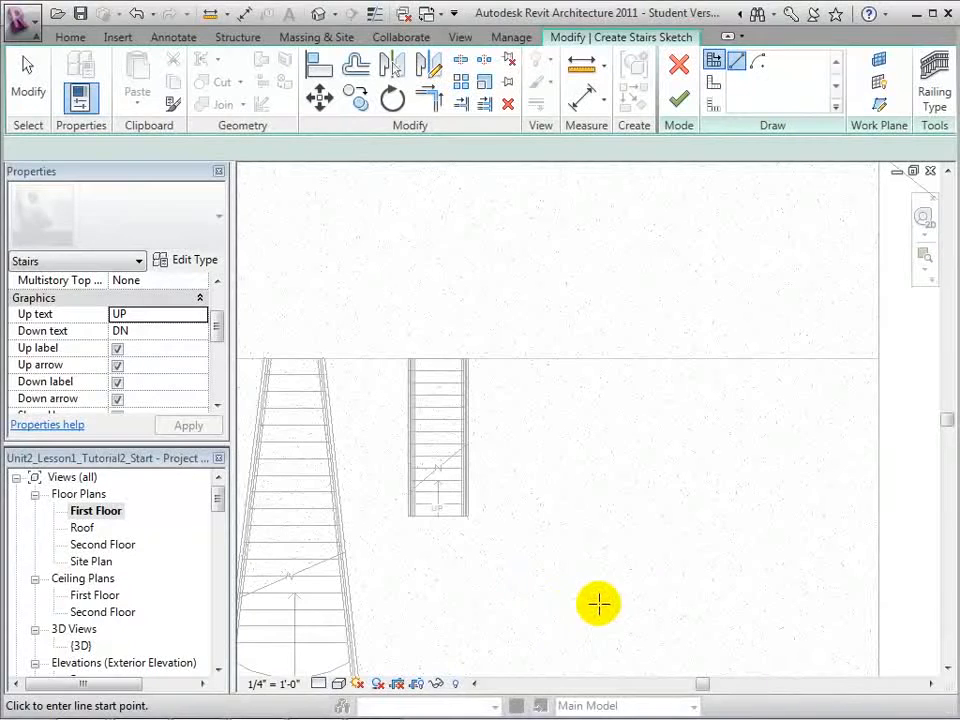
{"action": "left_click", "coordinate": [758, 64]}
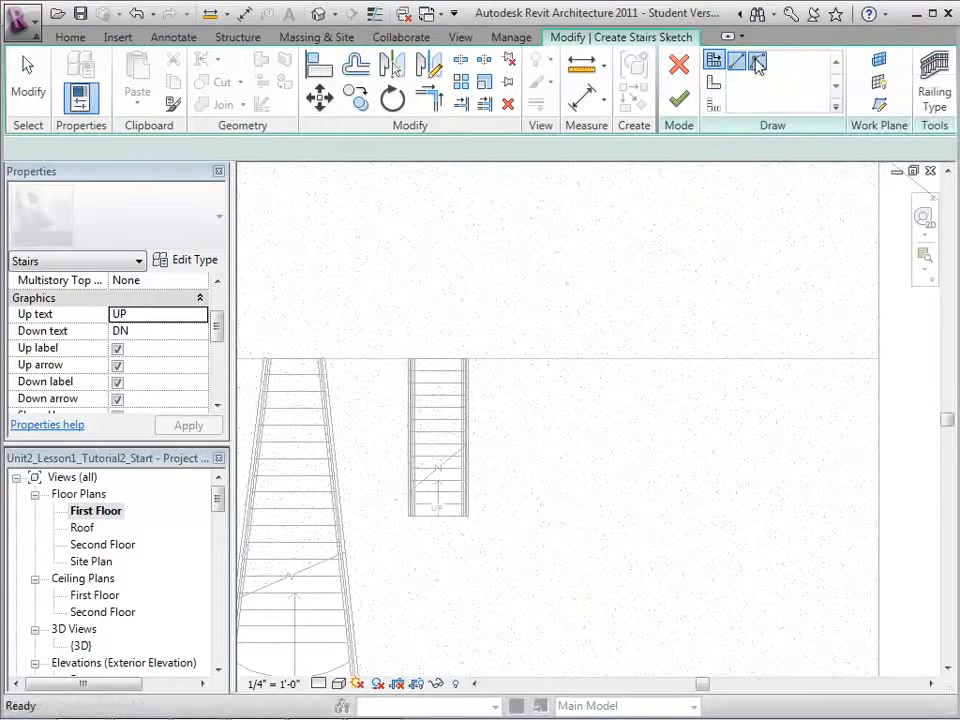
{"action": "left_click", "coordinate": [611, 360]}
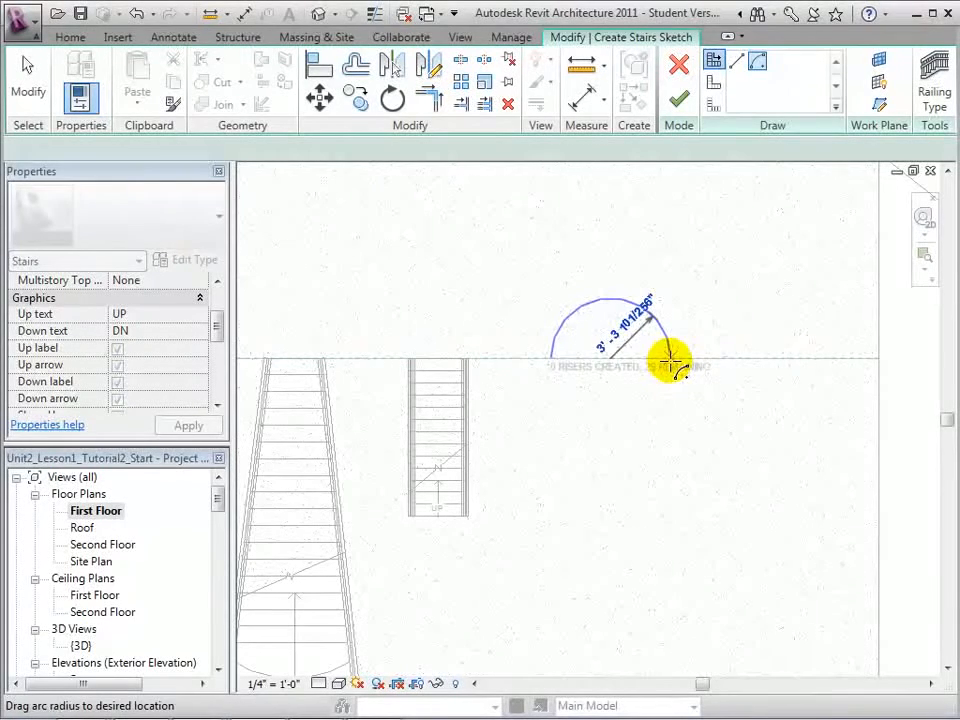
{"action": "left_click", "coordinate": [669, 358]}
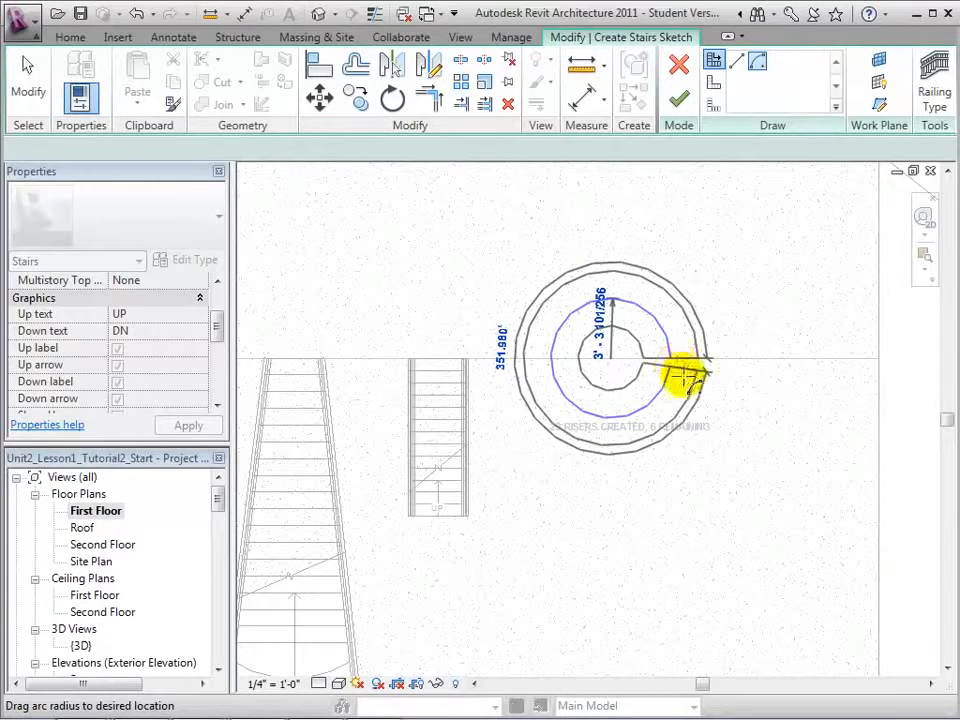
{"action": "key", "text": "Escape"}
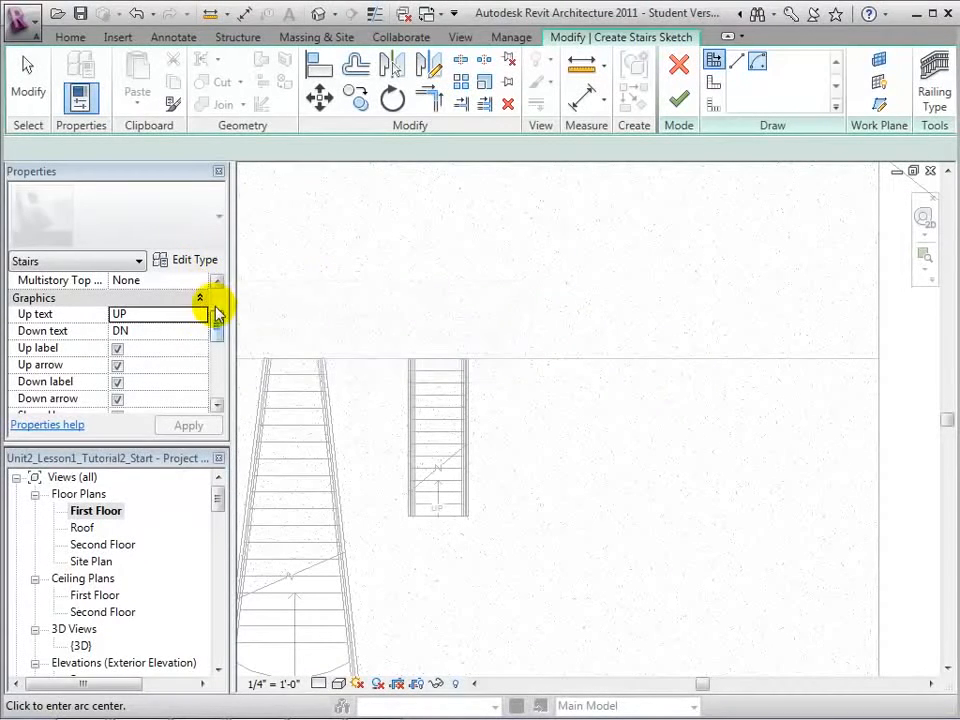
Step: Set the new stair's actual tread depth to 8" and apply it despite the minimum depth rule
{"action": "left_click", "coordinate": [217, 318]}
{"action": "left_click_drag", "start_coordinate": [217, 318], "coordinate": [216, 347]}
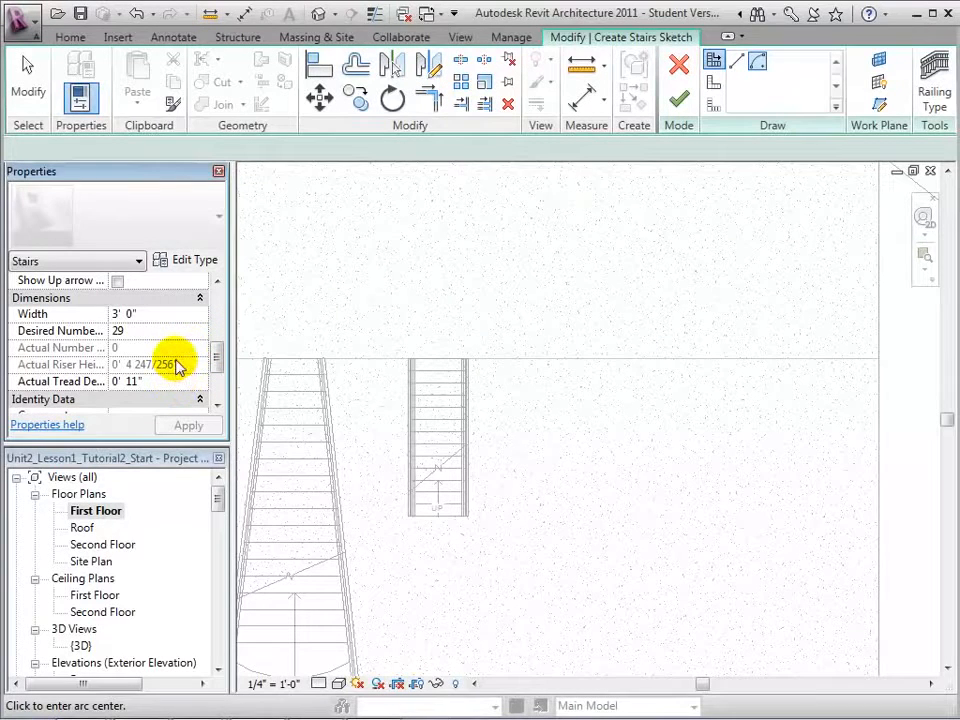
{"action": "left_click", "coordinate": [138, 386]}
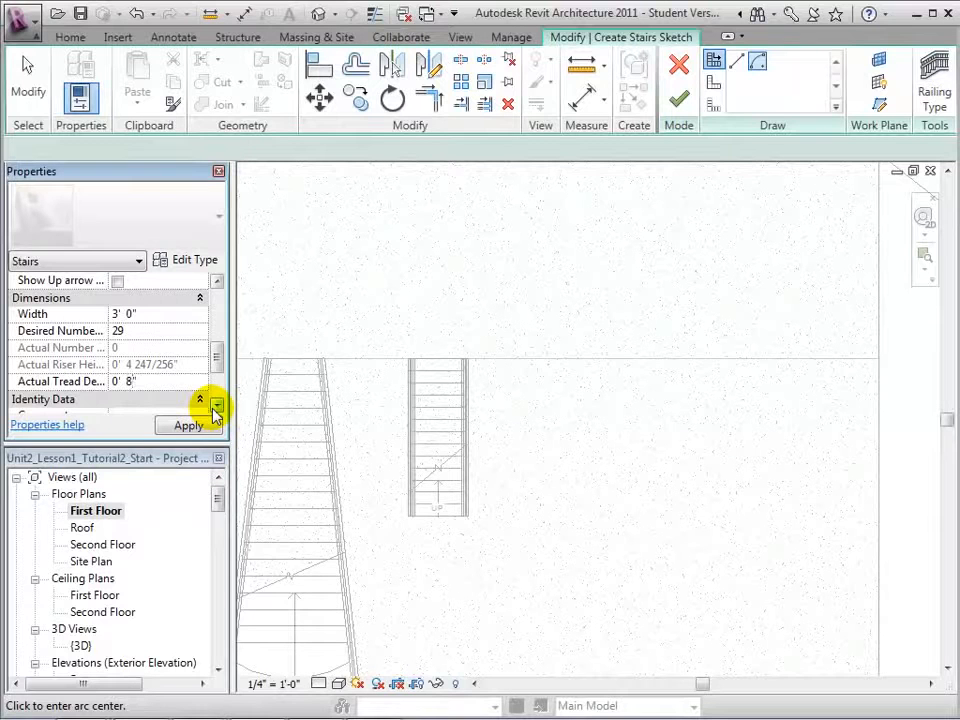
{"action": "left_click", "coordinate": [190, 425]}
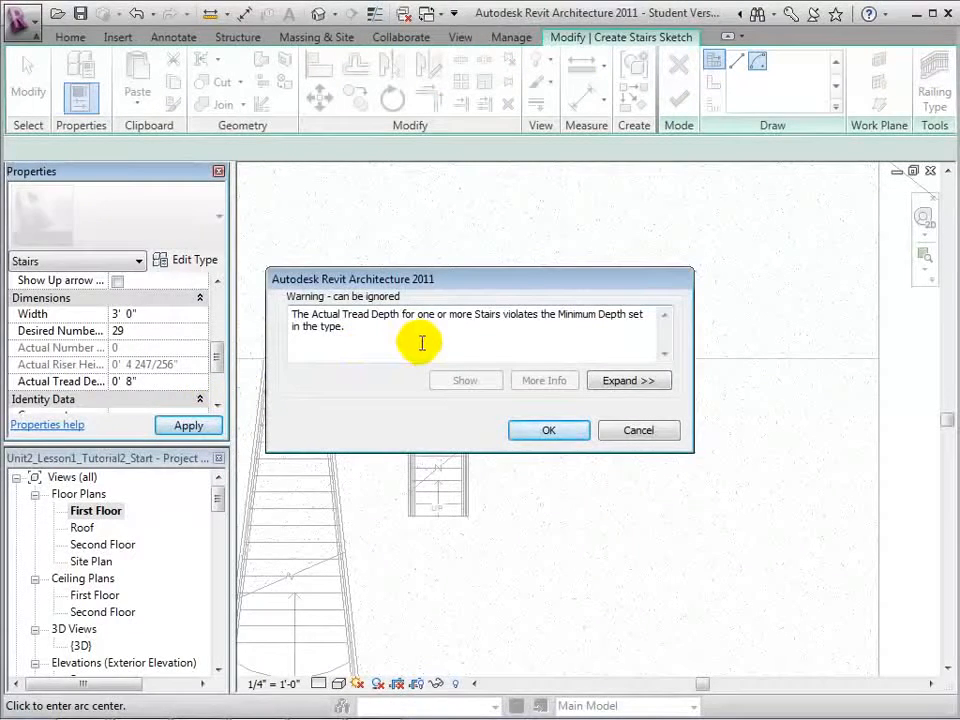
{"action": "left_click", "coordinate": [537, 430]}
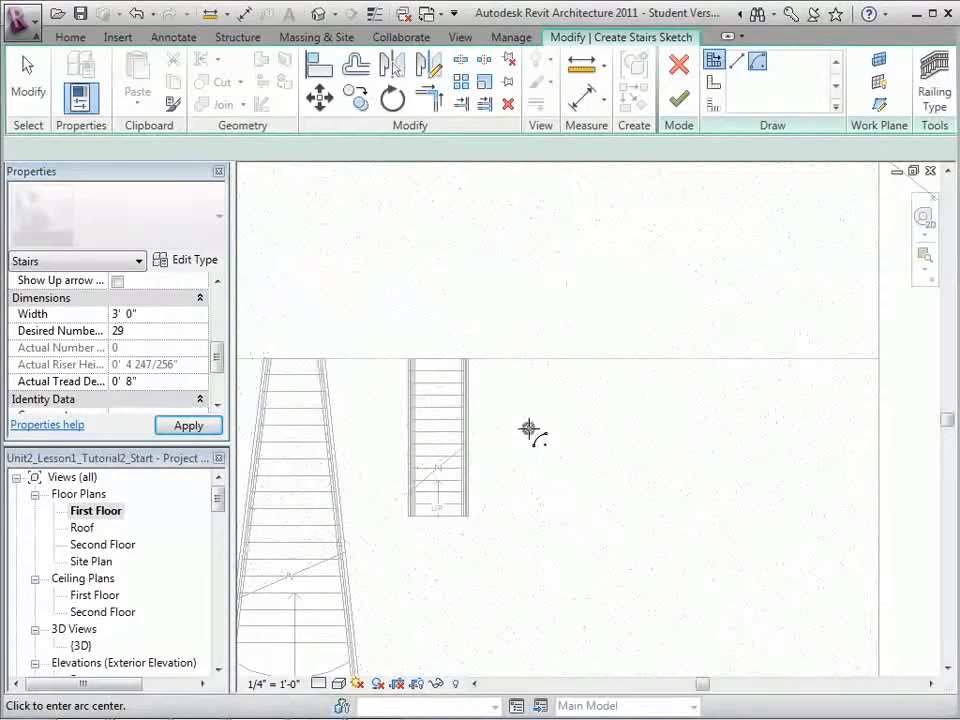
Step: Sketch a 29-riser arc run centred on the floor edge beside the steep stair, radius about 3'-11", and finish the stair sketch
{"action": "left_click", "coordinate": [595, 360]}
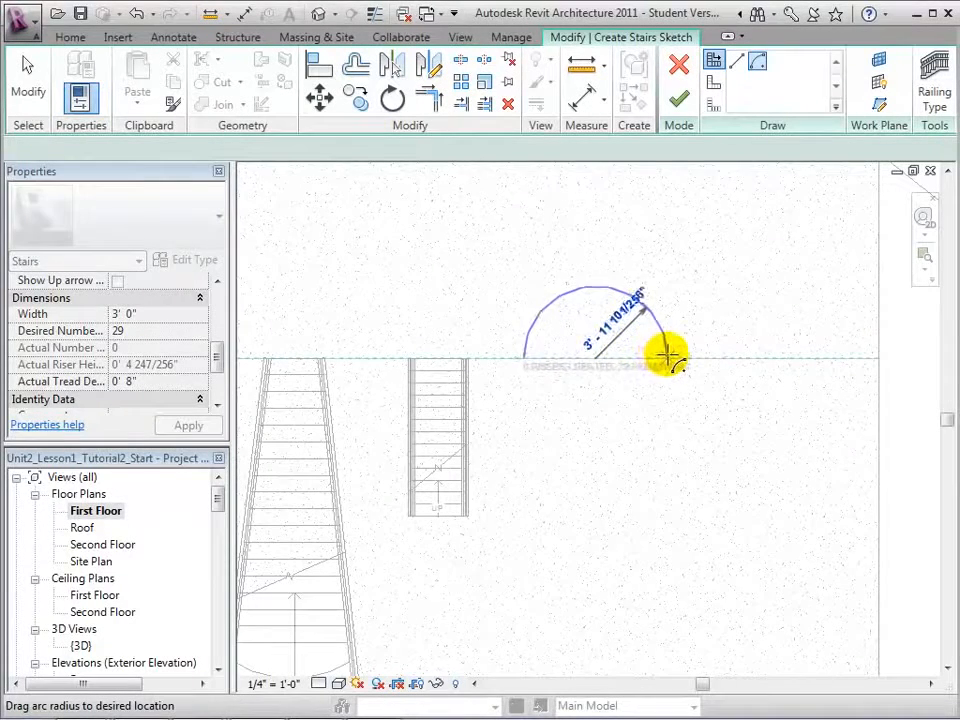
{"action": "left_click", "coordinate": [668, 356]}
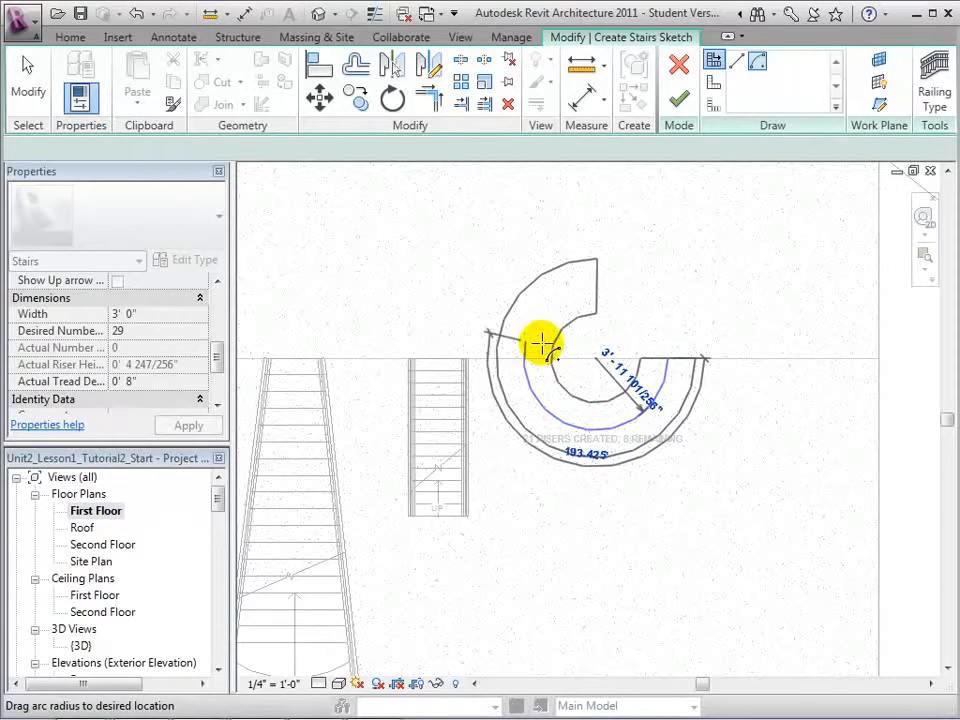
{"action": "left_click", "coordinate": [598, 303]}
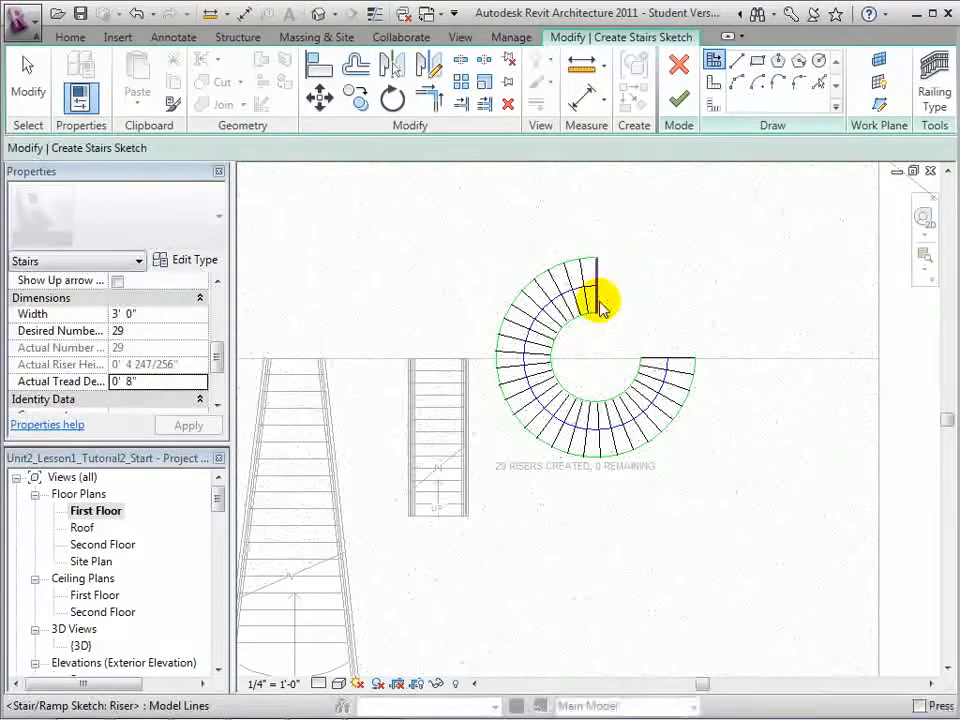
{"action": "left_click", "coordinate": [679, 100]}
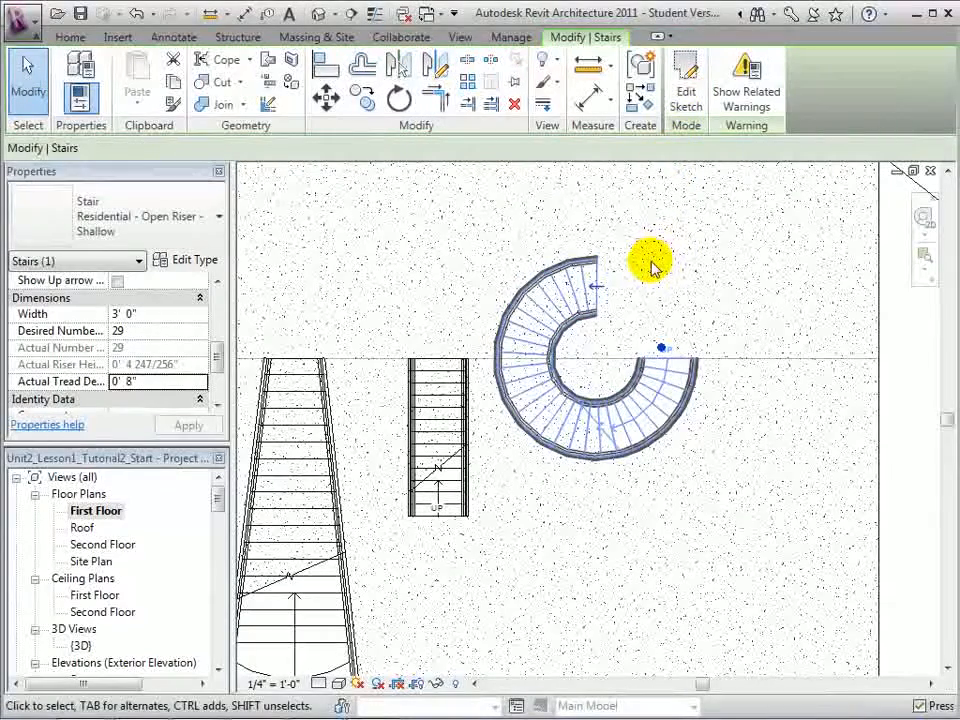
Step: Flip the shallow curved stair's up direction and view it in 3D
{"action": "left_click", "coordinate": [594, 288]}
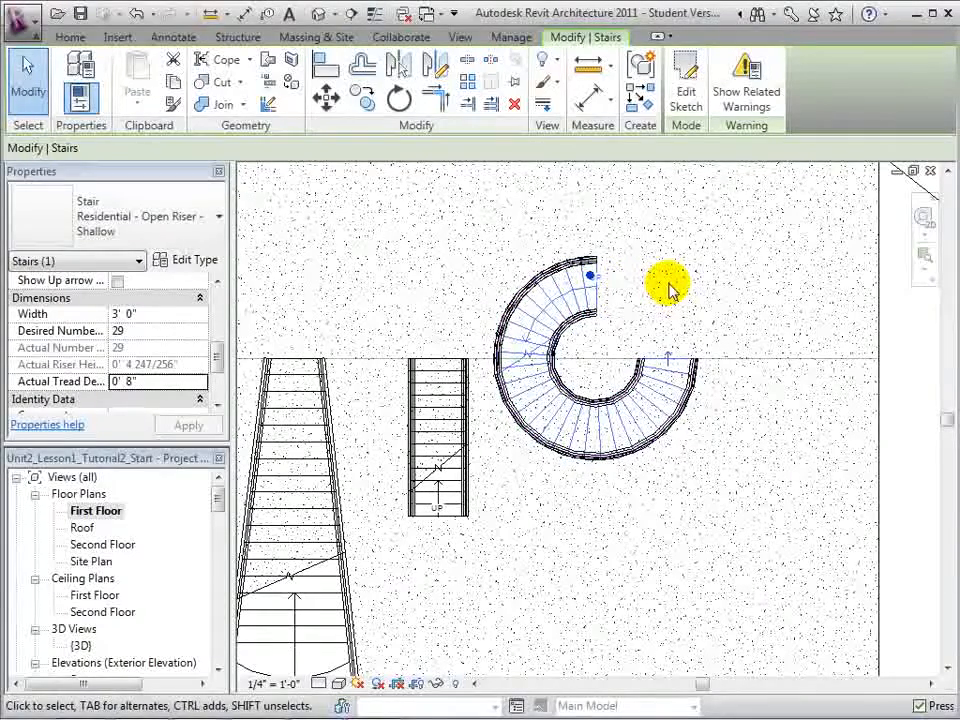
{"action": "left_click", "coordinate": [318, 13]}
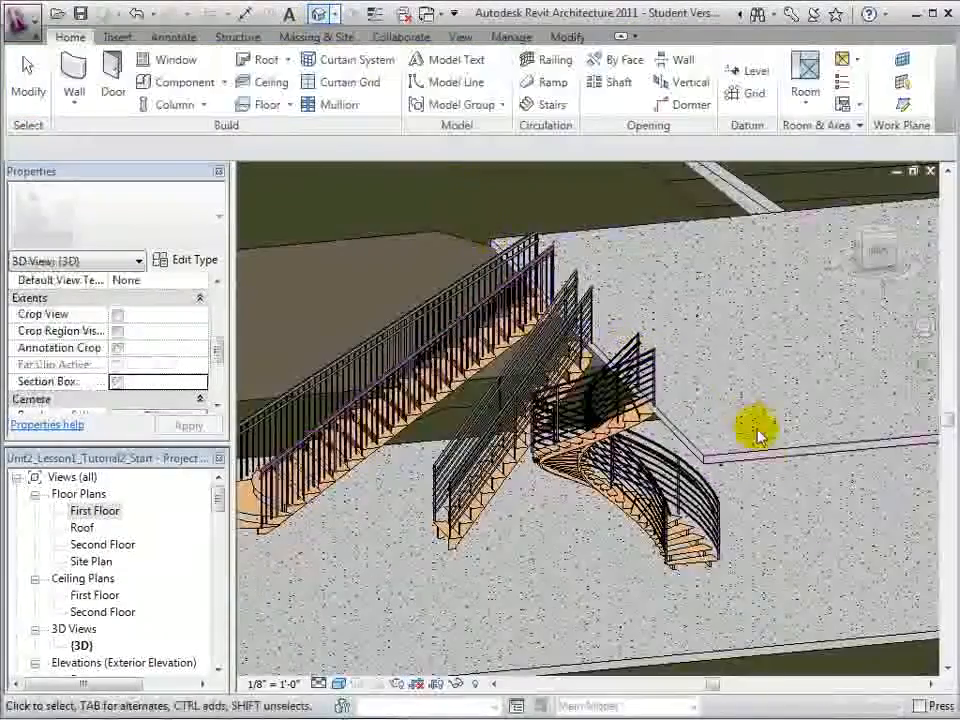